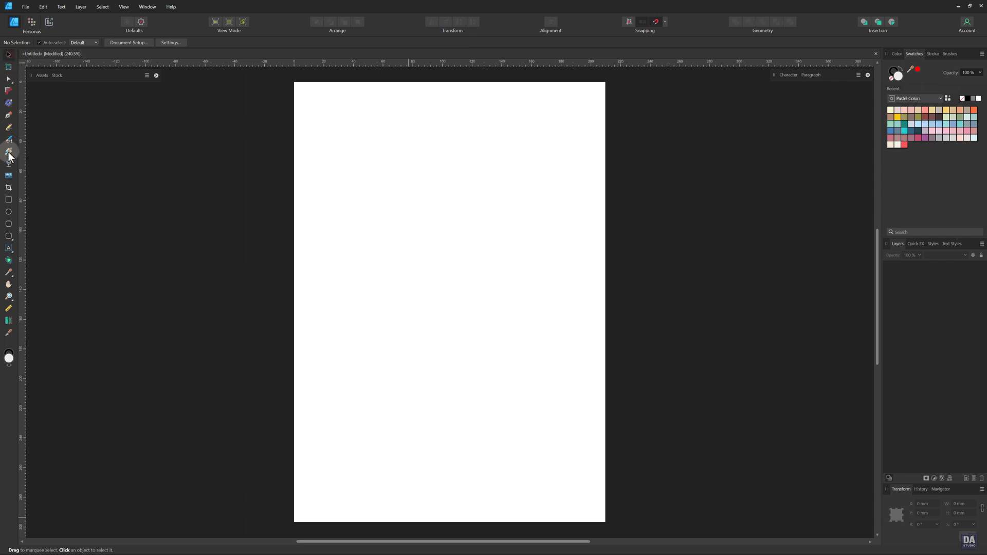
Step: Draw a 210 × 297 mm rectangle covering the whole page and fill it with dark brown from the Pastel Colors swatches
click(8, 200)
drag(295, 82, 605, 522)
click(938, 117)
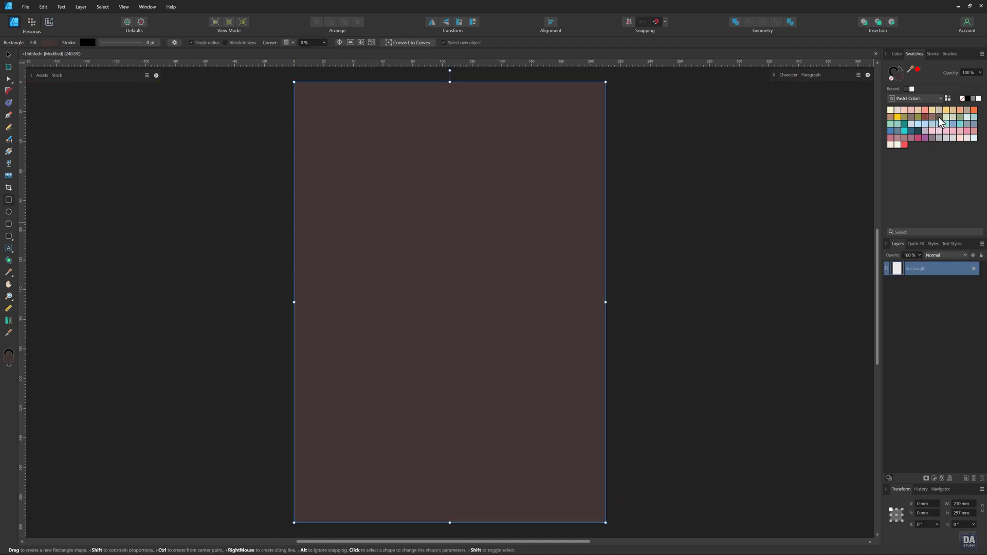
Step: Darken the page-sized rectangle's fill to a lightness of 11 and lock its layer
click(897, 53)
drag(911, 106, 906, 110)
click(981, 167)
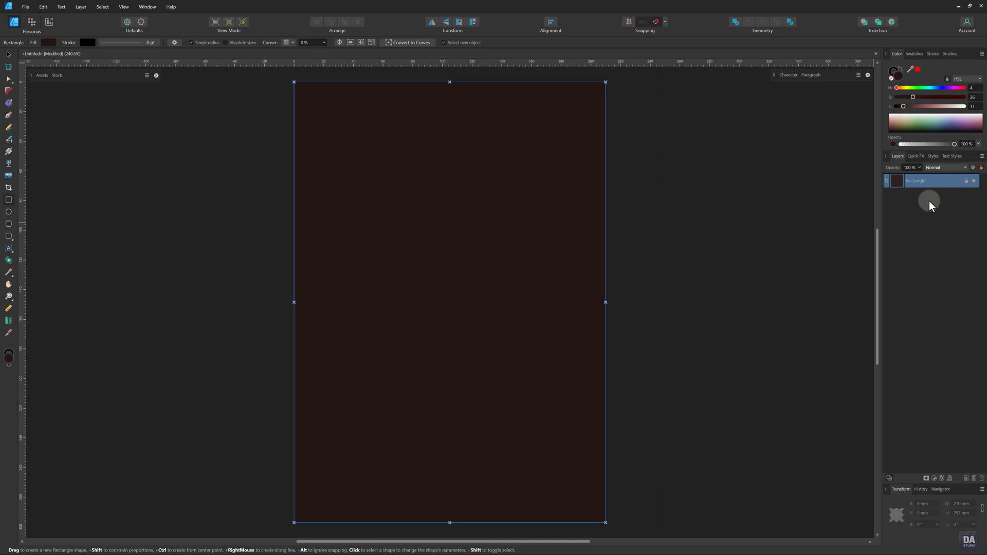
click(689, 248)
key(v)
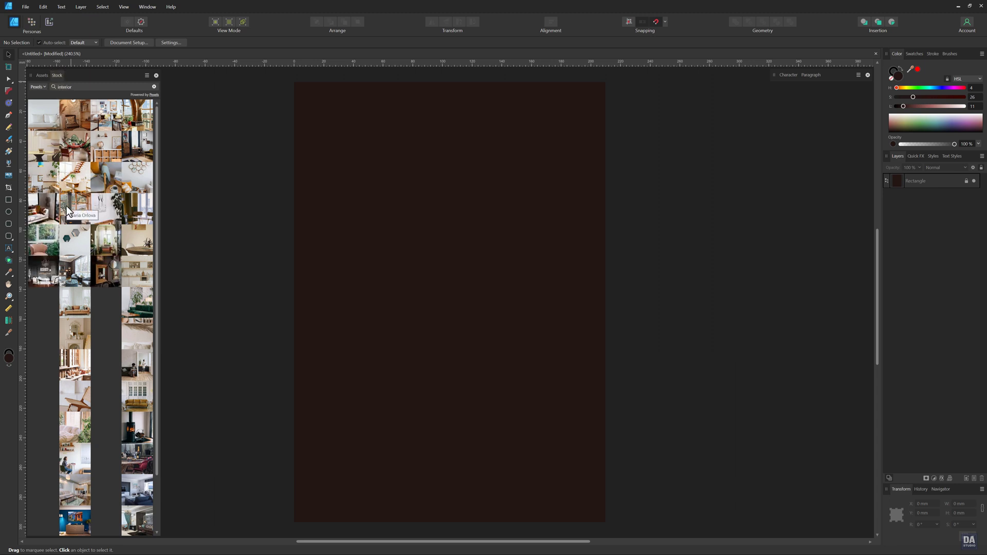
Step: Place the dark chandelier interior stock photo over the page and scale it to about 456 × 302 mm
drag(49, 270, 406, 260)
scroll(523, 276, down, 3)
drag(519, 319, 581, 336)
mouse_move(694, 400)
mouse_down()
mouse_move(712, 410)
mouse_move(643, 378)
mouse_move(700, 419)
mouse_move(681, 415)
mouse_move(686, 404)
mouse_up()
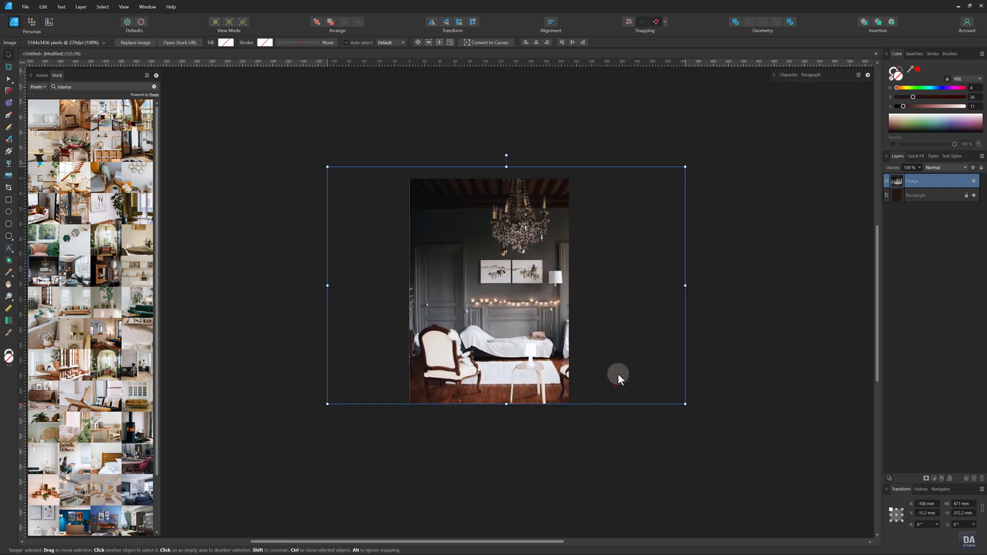
mouse_move(683, 166)
mouse_down()
mouse_move(659, 181)
mouse_move(679, 177)
mouse_up()
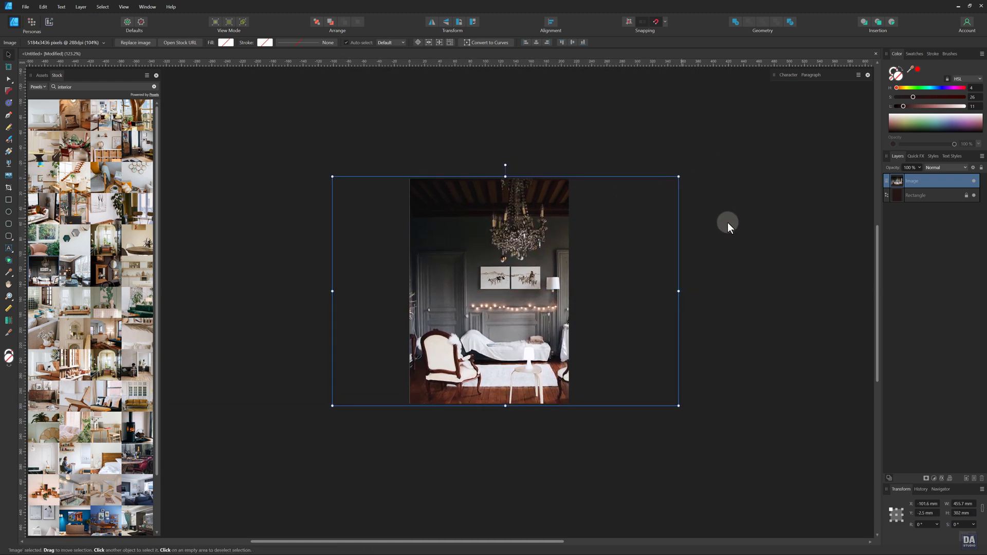
Step: Lower the chandelier photo's opacity to 25 % and lock its layer
drag(921, 167, 881, 182)
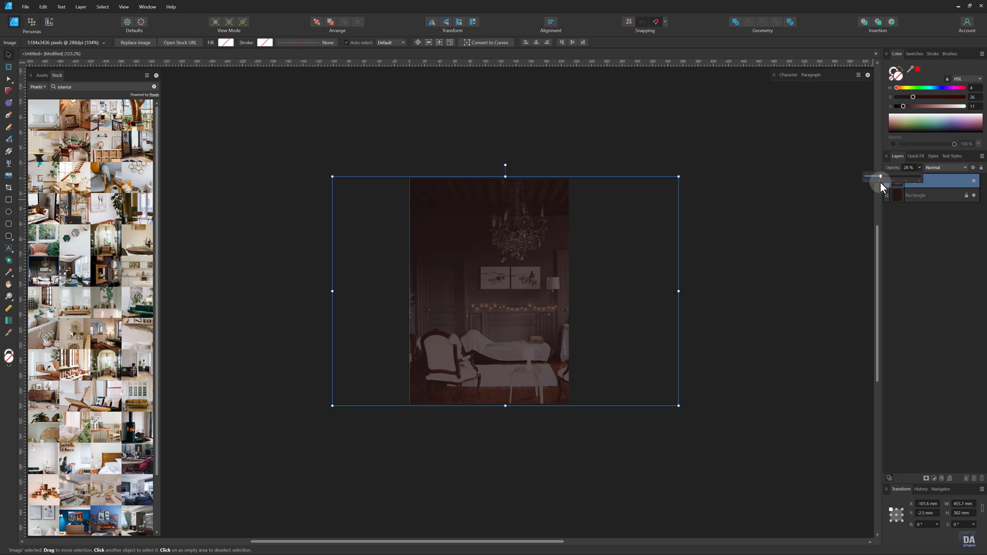
drag(881, 182, 880, 182)
click(614, 328)
scroll(500, 314, up, 3)
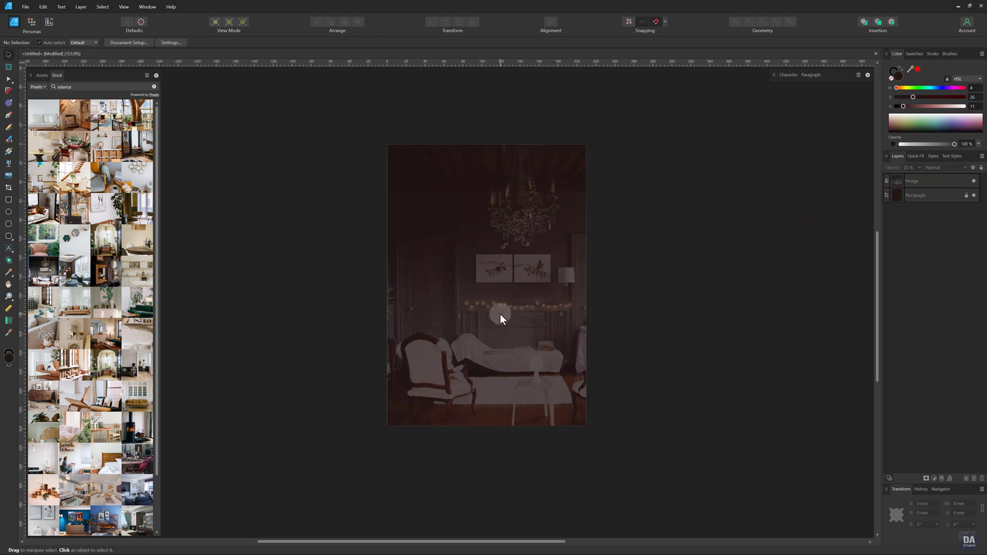
scroll(517, 303, up, 1)
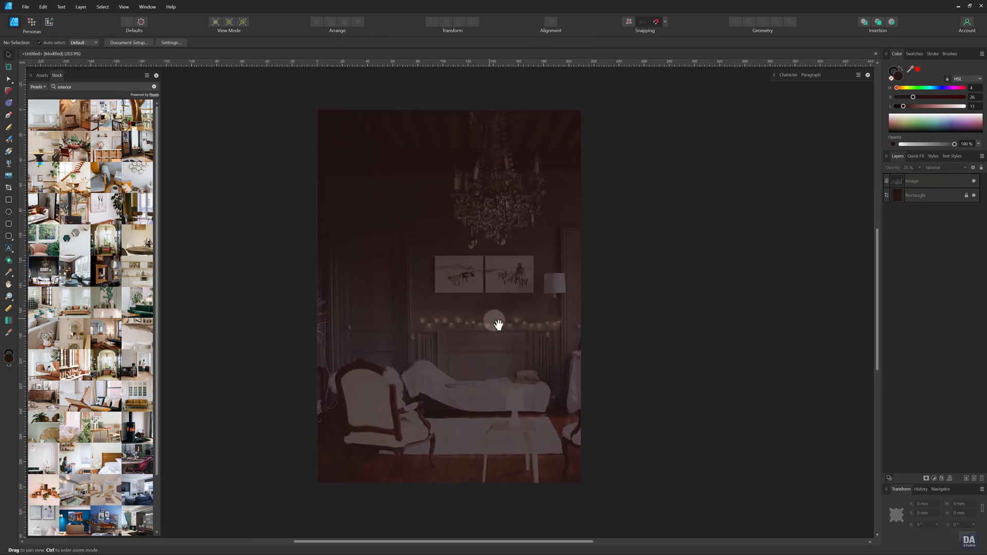
click(499, 319)
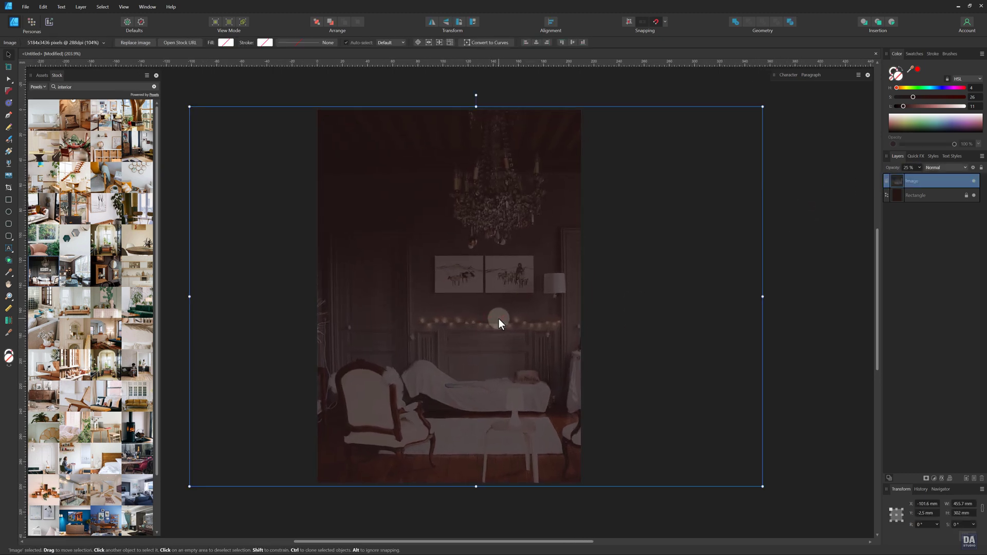
click(981, 168)
click(808, 248)
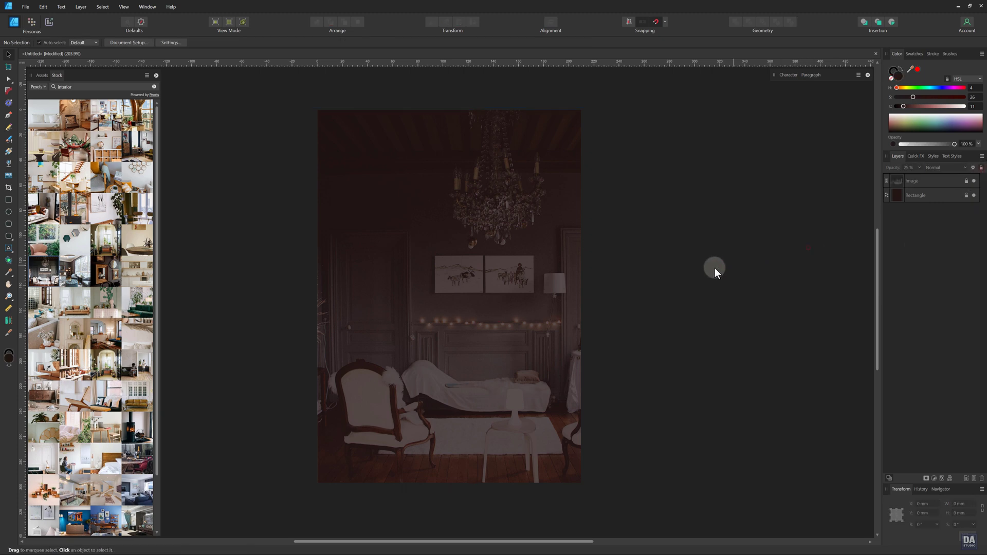
Step: Add a square frame from the Frames and Borders assets and stretch its outer rectangle to about 248 mm tall
click(42, 76)
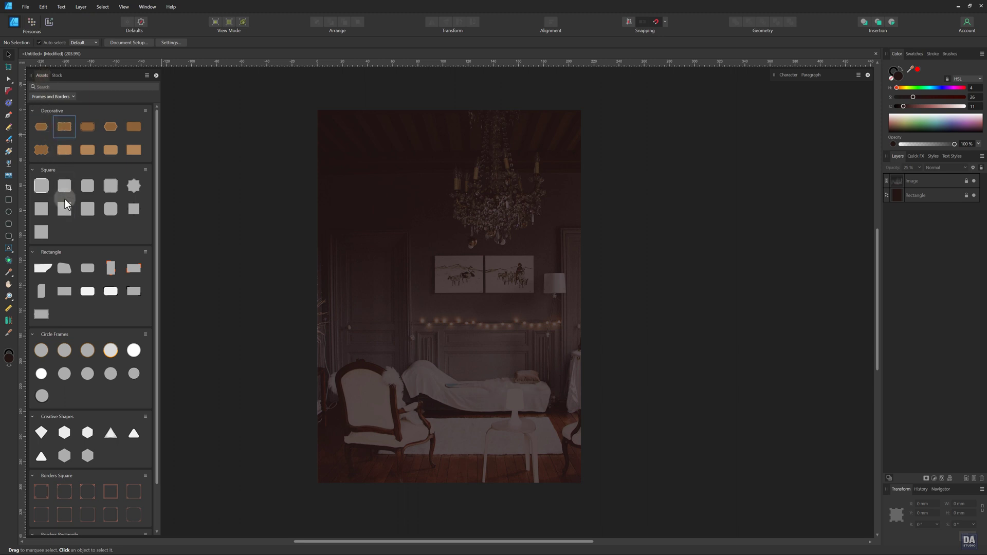
drag(99, 237, 520, 282)
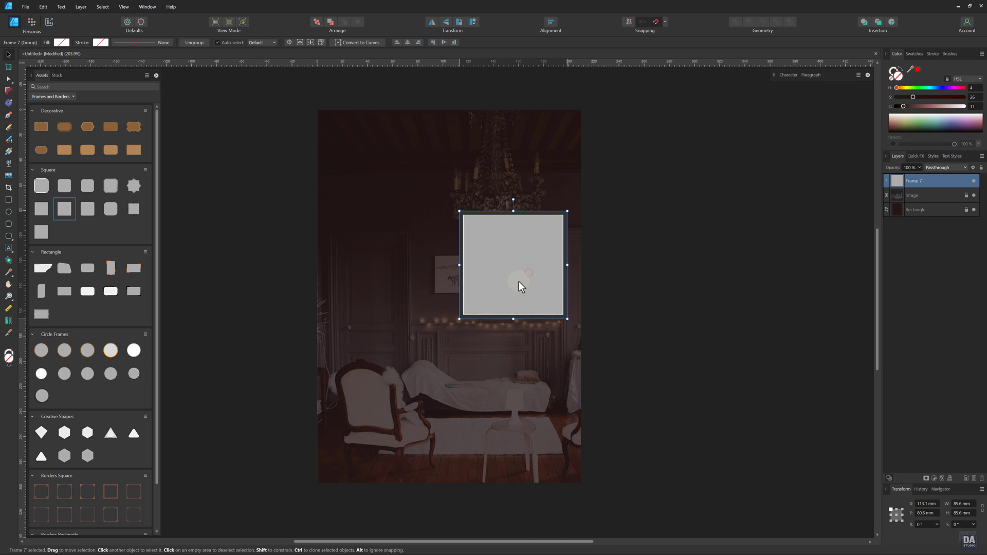
double_click(514, 317)
drag(514, 317, 520, 403)
key(ctrl+d)
mouse_move(542, 319)
mouse_down()
mouse_move(527, 311)
mouse_move(531, 328)
mouse_up()
drag(512, 435, 514, 452)
double_click(513, 435)
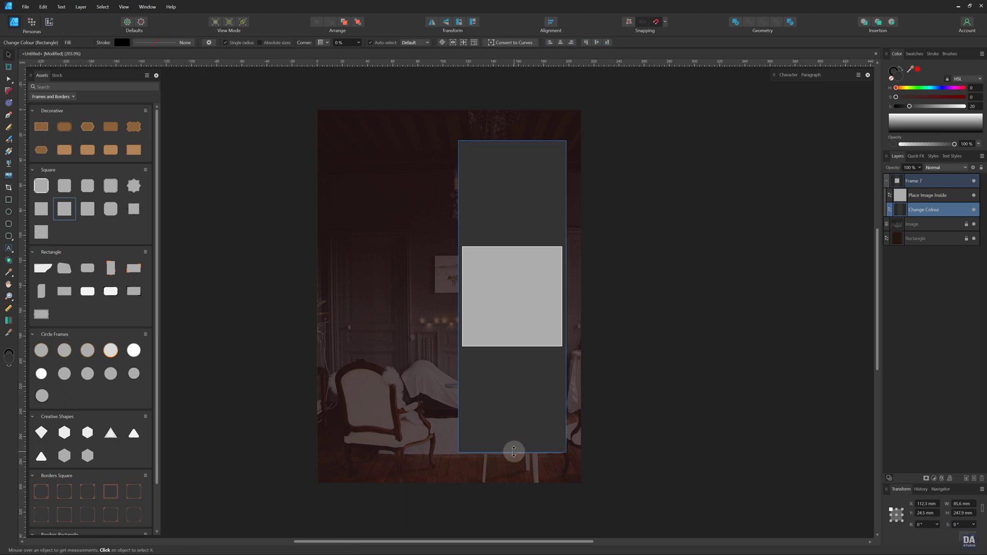
Step: Stretch the frame's inner image placeholder to match the outer rectangle's height and widen the whole frame to about 108.5 mm
click(499, 344)
drag(511, 346, 513, 449)
click(526, 328)
drag(456, 296, 430, 301)
drag(498, 314, 499, 316)
click(698, 339)
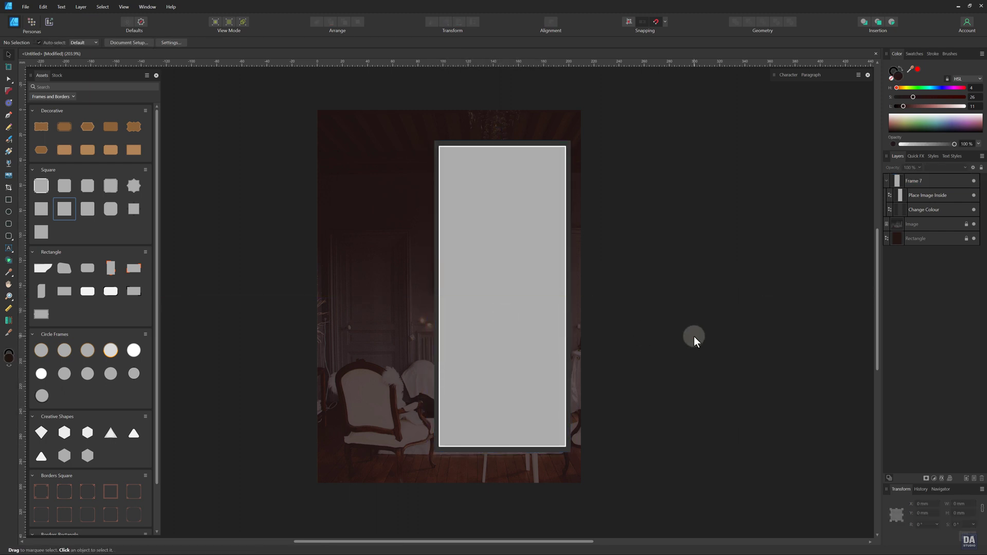
Step: Thin the frame's border by shrinking the outer rectangle about its centre to about 105.3 × 245 mm
click(569, 452)
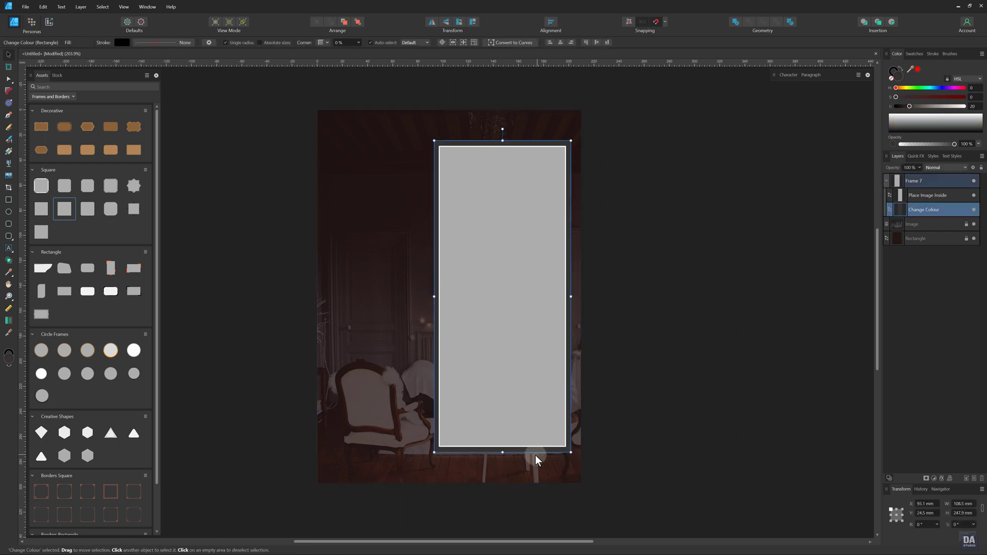
scroll(486, 303, up, 1)
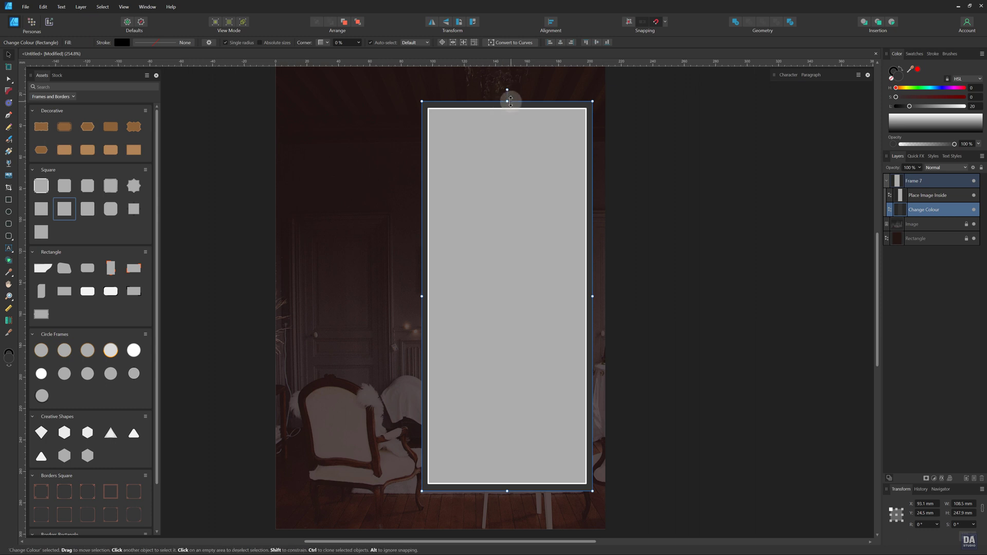
drag(507, 99, 506, 101)
drag(593, 296, 587, 295)
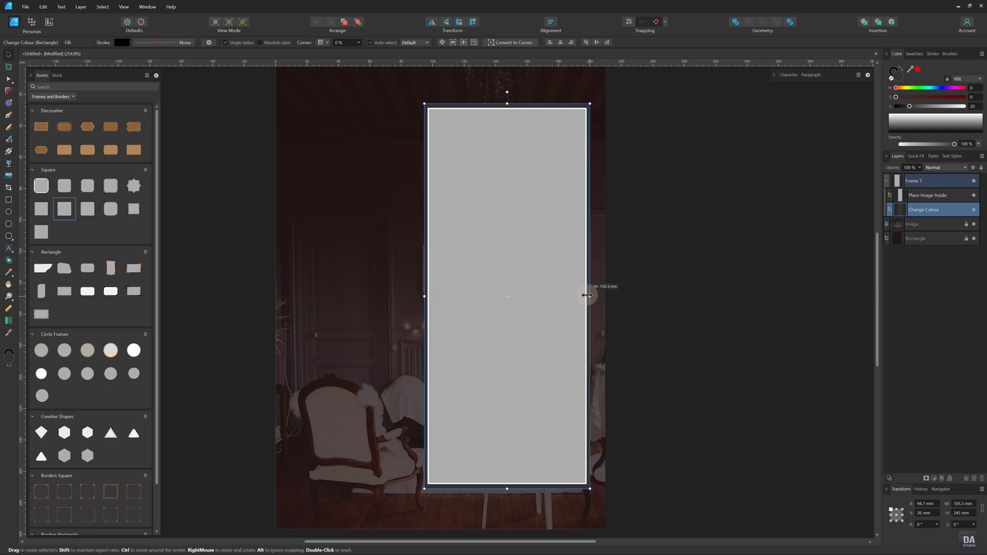
click(687, 276)
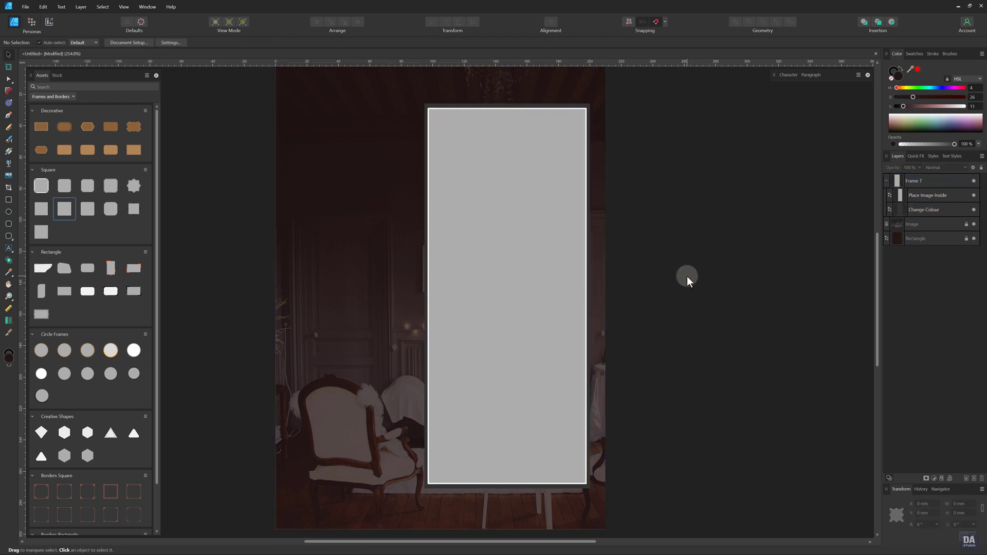
Step: Recolour the frame's outer rectangle to a muted reddish brown with HSL 0, 17, 29
click(588, 110)
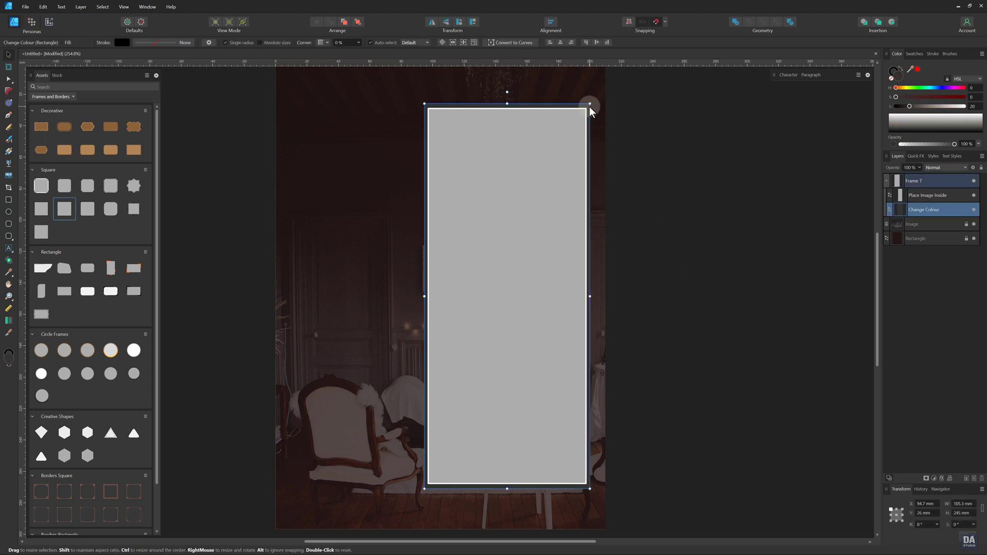
drag(904, 106, 896, 106)
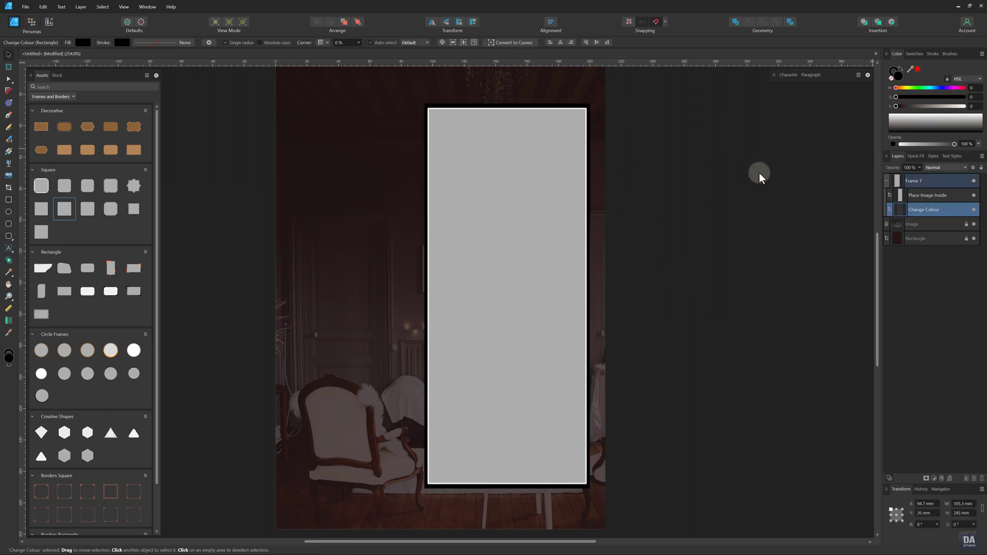
click(758, 173)
click(590, 102)
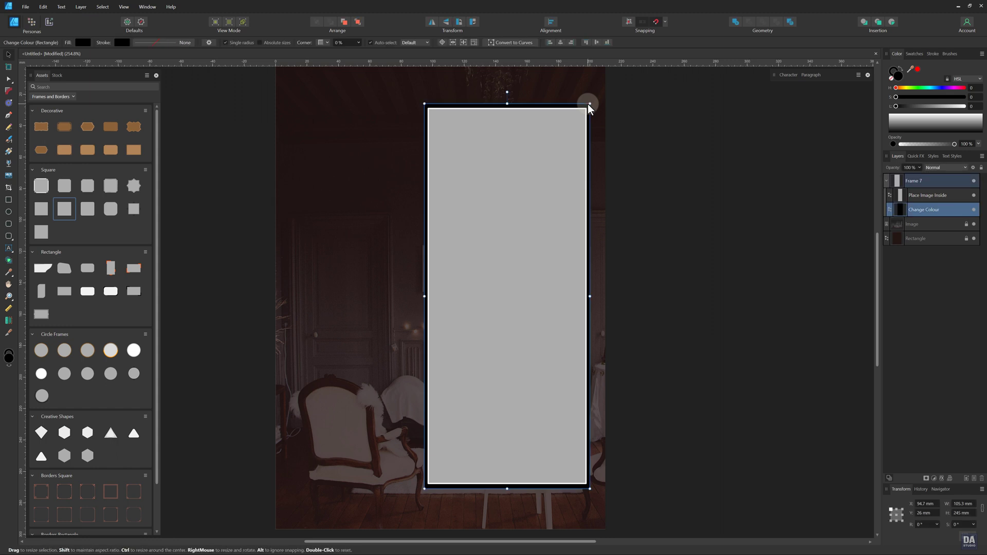
drag(898, 106, 916, 107)
click(905, 97)
click(914, 97)
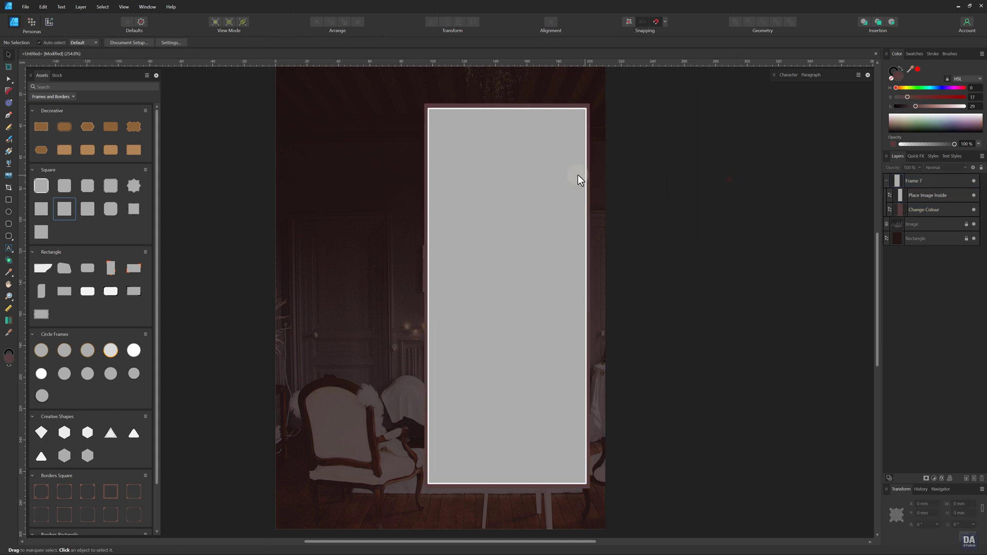
Step: Place the staircase and dining table stock photo inside the frame's inner placeholder, scaled to about 185 × 276 mm
click(559, 175)
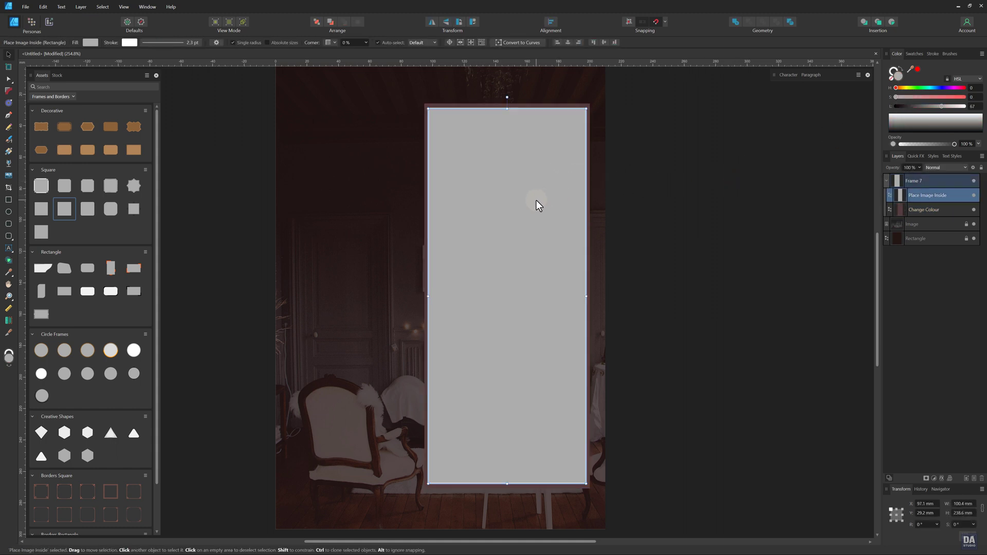
click(57, 75)
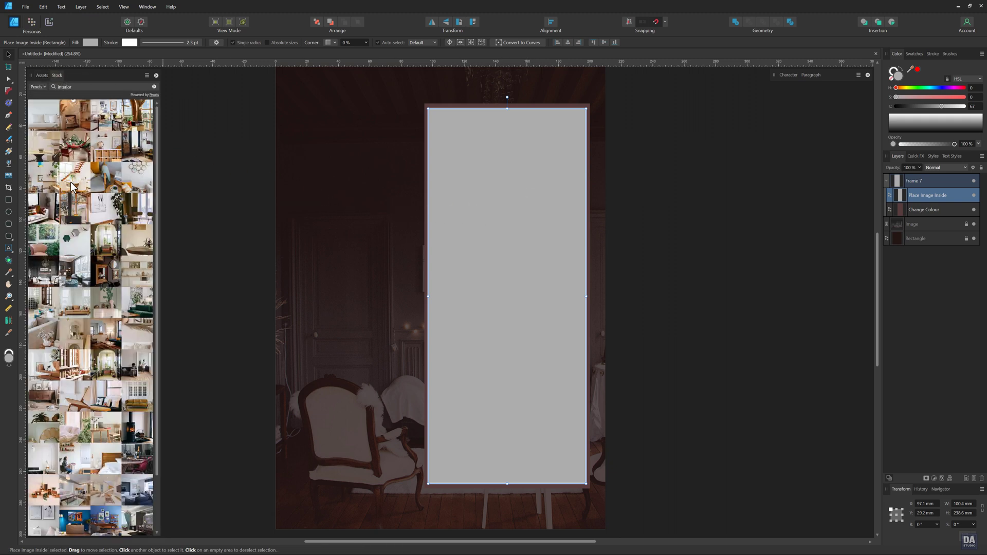
drag(72, 187, 508, 251)
drag(925, 188, 905, 208)
scroll(517, 261, down, 3)
scroll(517, 261, down, 1)
drag(613, 403, 562, 366)
drag(548, 328, 575, 334)
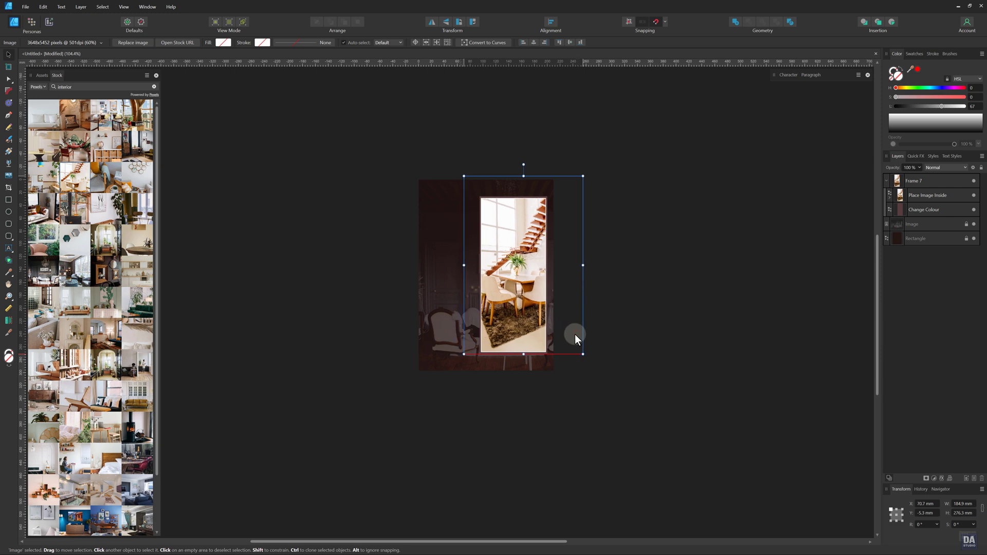
click(631, 333)
Step: Scale the whole framed photo down about its centre to about 98.6 × 229.5 mm
scroll(513, 291, up, 3)
scroll(452, 261, up, 1)
drag(514, 265, 513, 311)
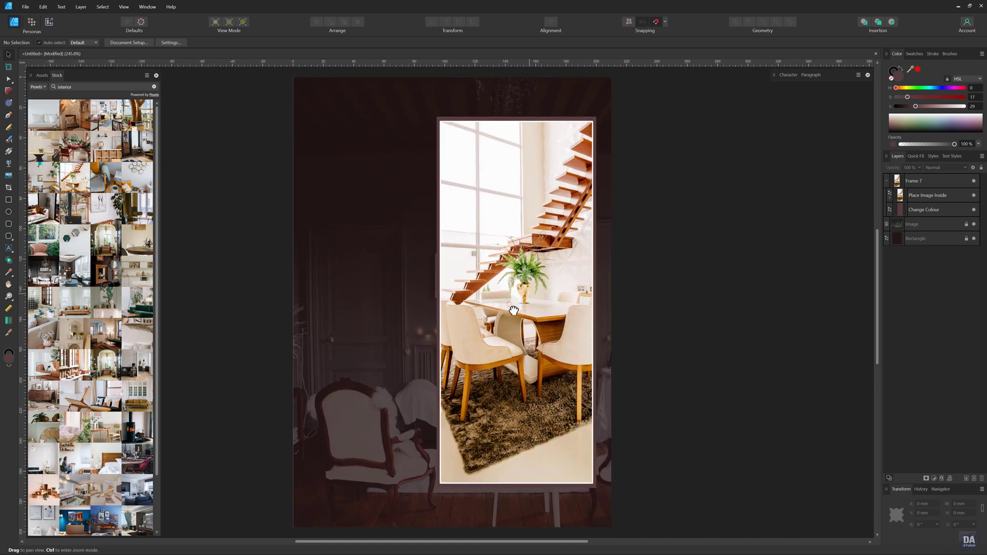
click(595, 403)
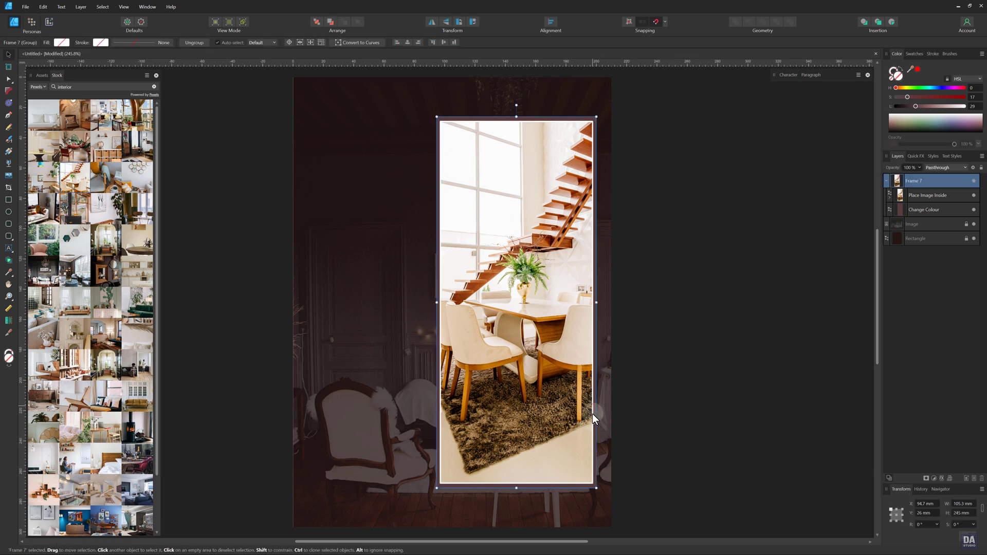
drag(595, 486, 592, 476)
click(661, 451)
Step: Widen the framed photo slightly and shift it closer to the page's right edge
click(576, 394)
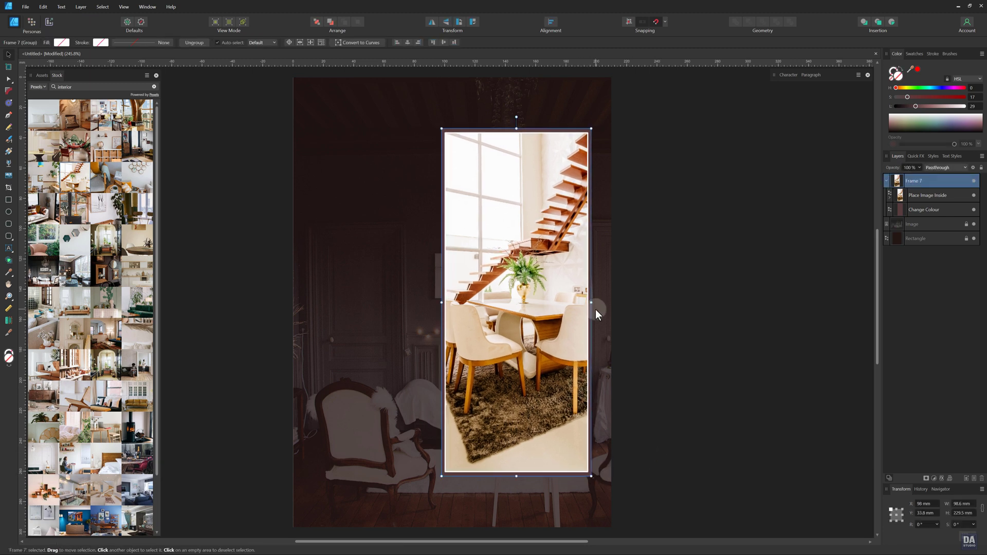
drag(590, 303, 557, 324)
click(662, 313)
click(553, 324)
click(662, 341)
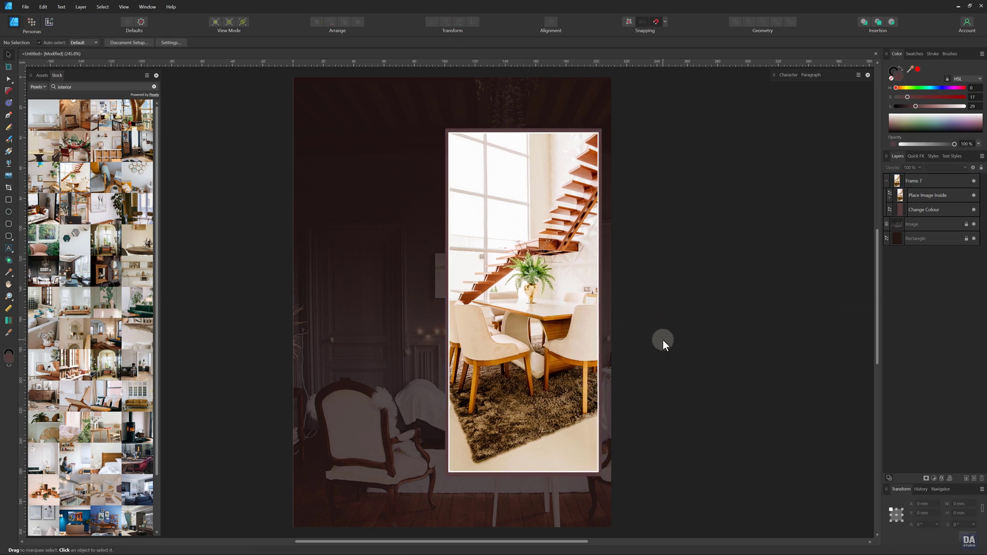
Step: Set the stroke width of the white outline around the framed photo's inner rectangle to 3 pt
double_click(571, 337)
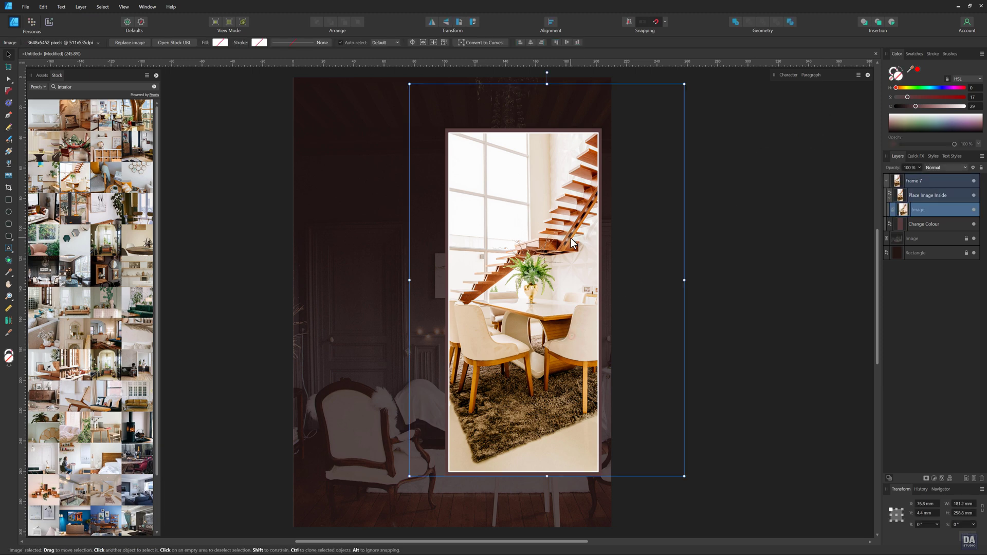
click(926, 195)
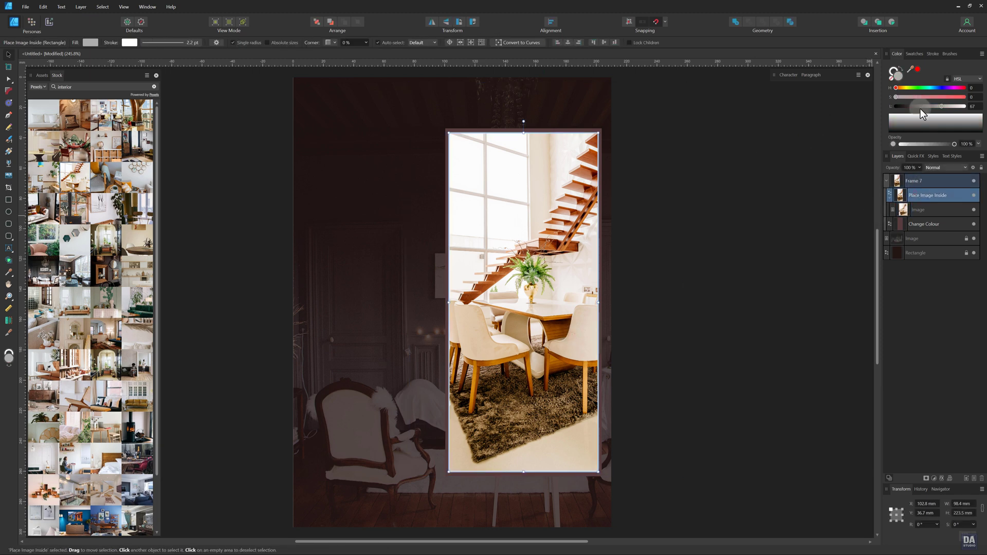
click(934, 54)
click(979, 77)
text(3)
key(Return)
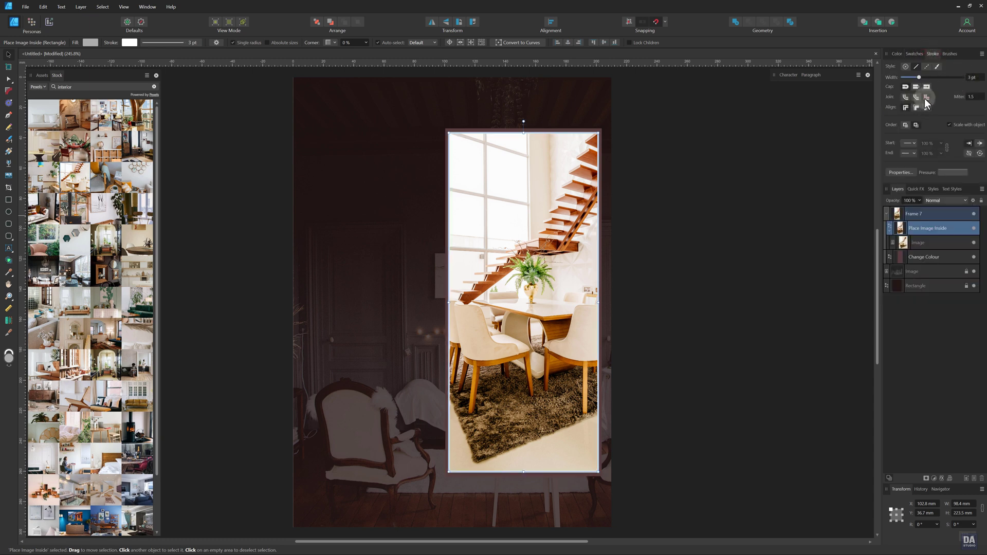
click(736, 209)
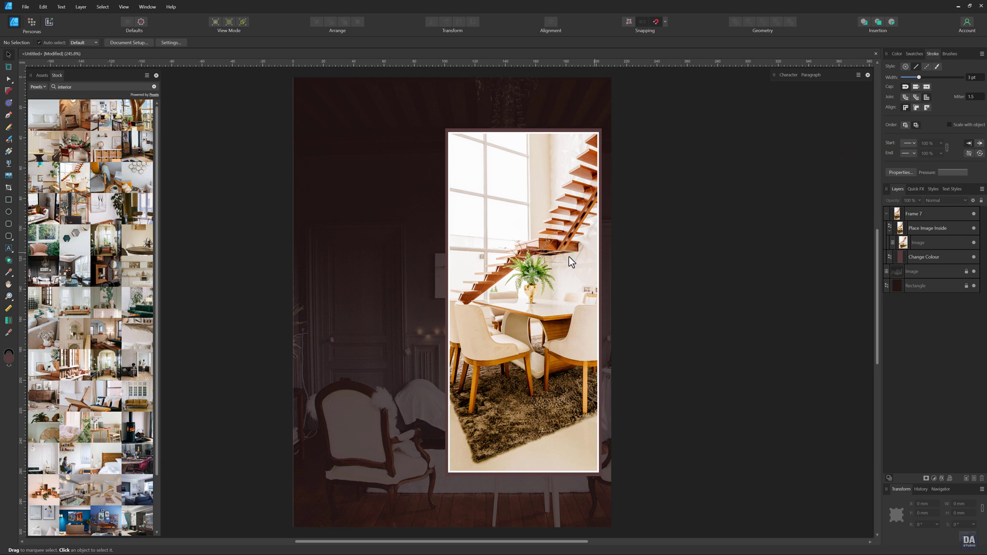
Step: Place the white Design Art Studio logo from the Assets By DesignArtStudio collection above the framed photo, near the page's upper-right corner
click(42, 75)
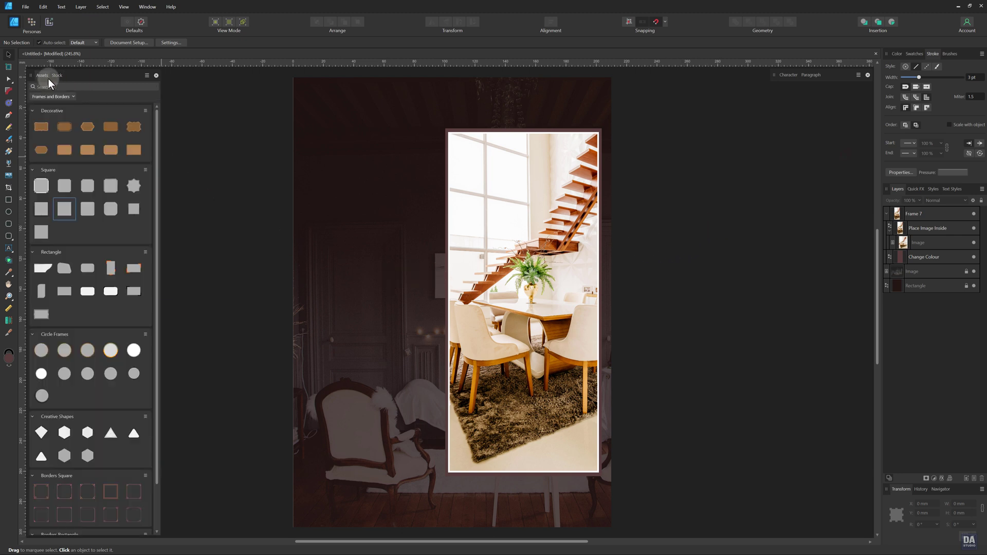
click(52, 96)
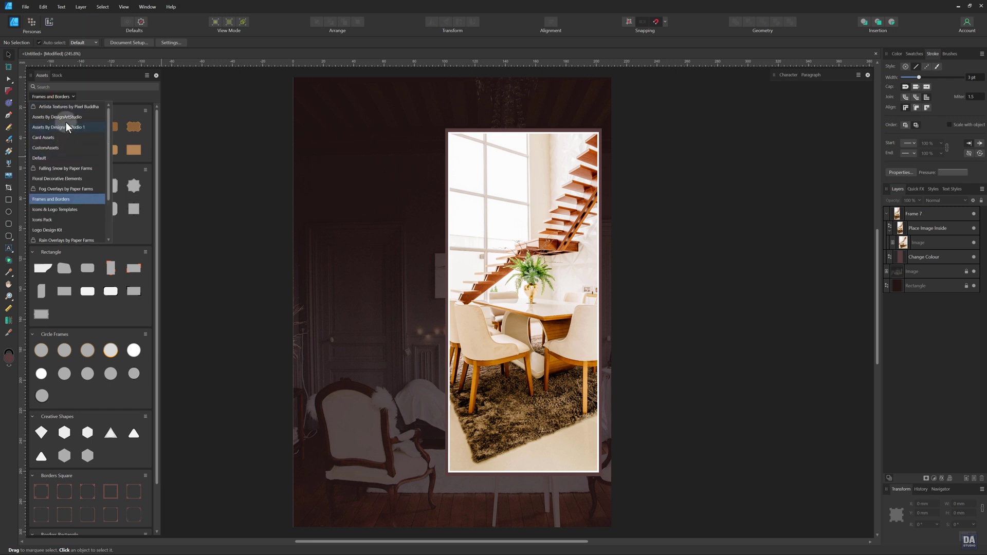
click(66, 120)
drag(69, 149, 582, 102)
click(695, 126)
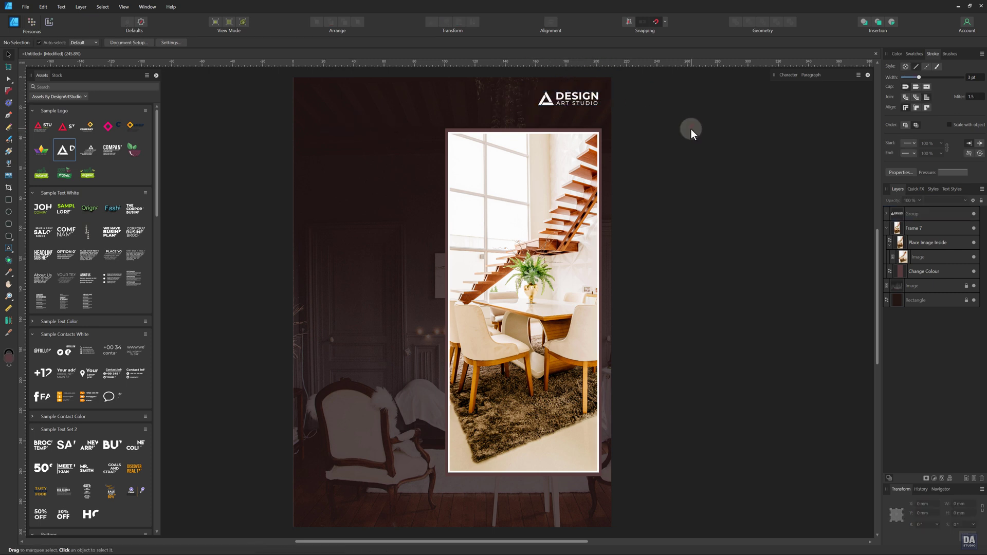
Step: Add a bold white text asset beside the photo as a two-line heading reading INTERIOR DESIGN, enlarged to about 134 × 49 mm
drag(142, 211, 356, 241)
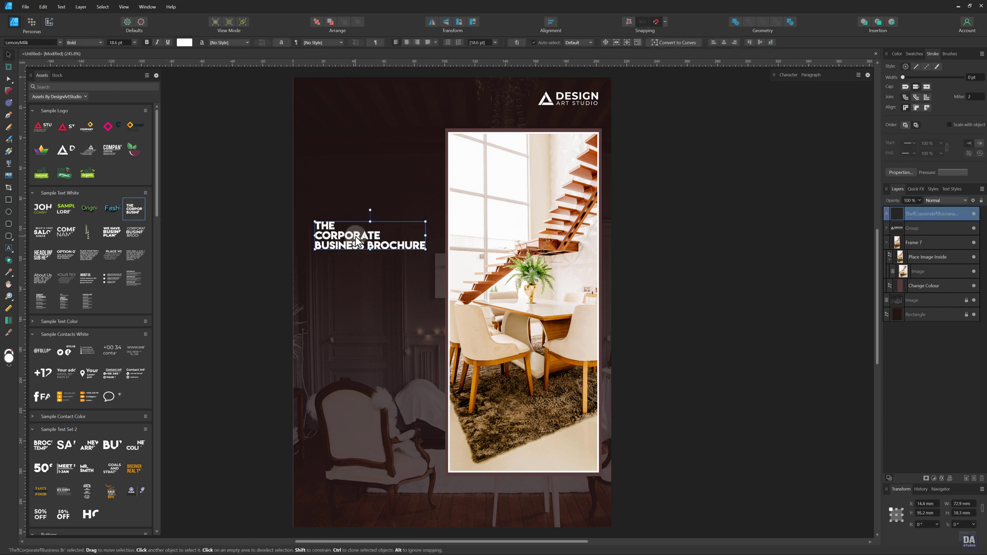
double_click(357, 240)
key(ctrl+a)
key(BackSpace)
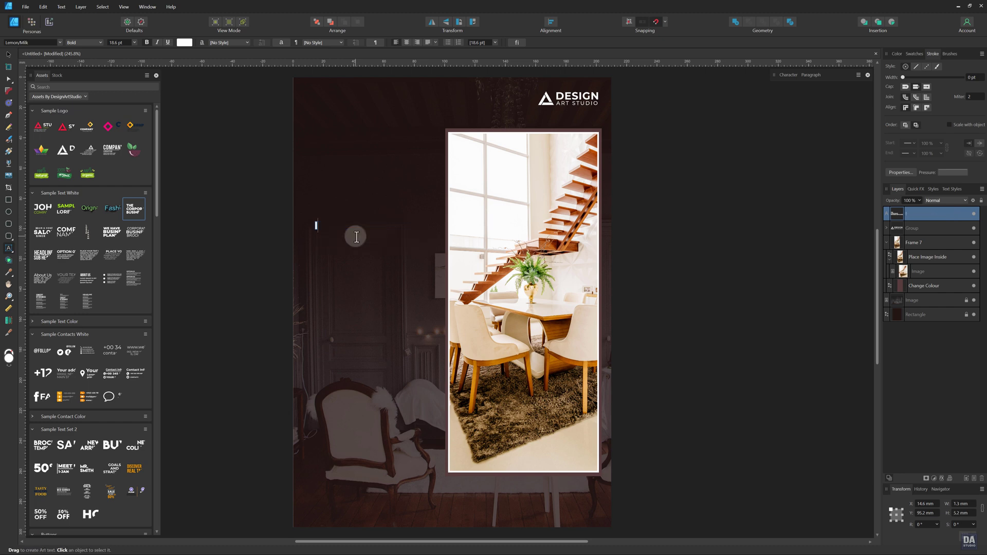
text(INTERIOR)
key(Escape)
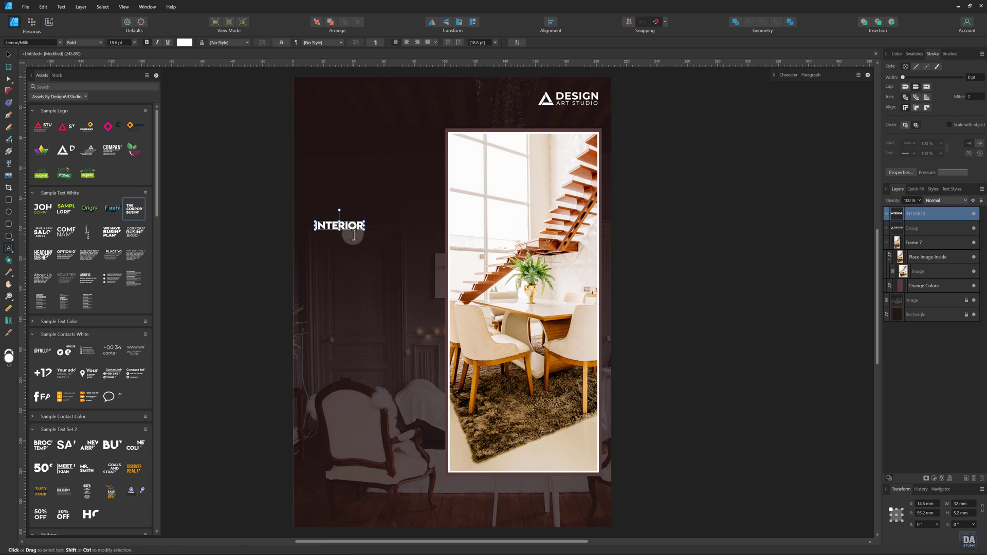
text(DESIGN)
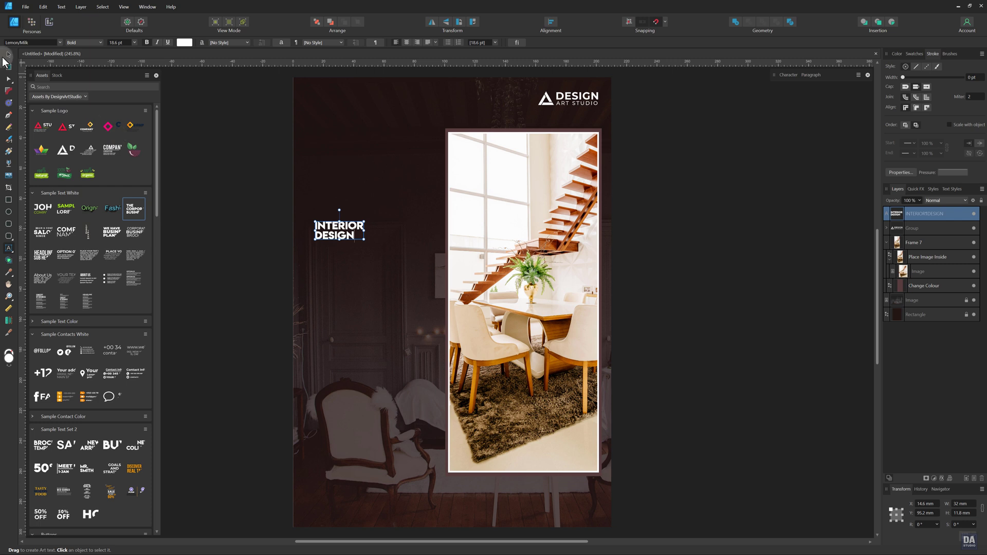
click(8, 54)
drag(363, 238, 517, 308)
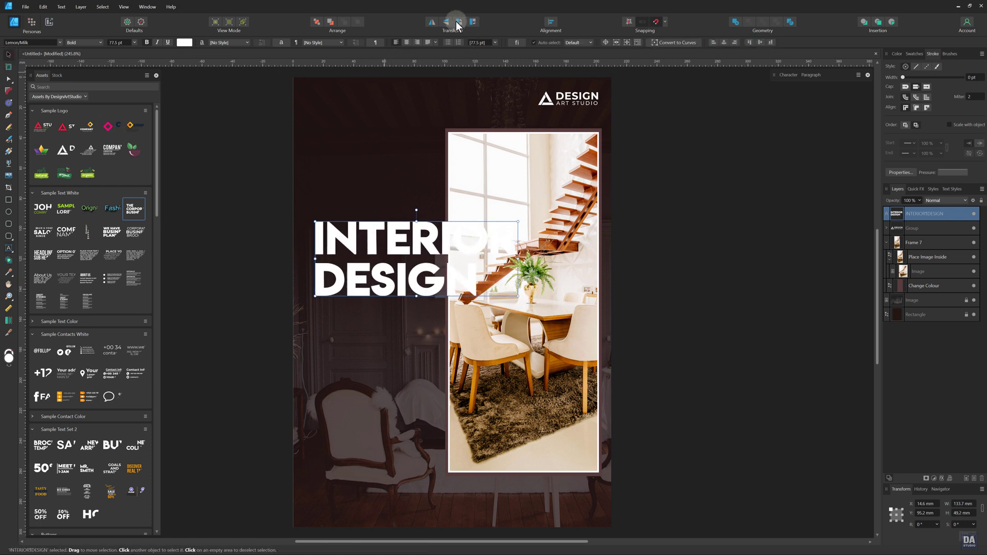
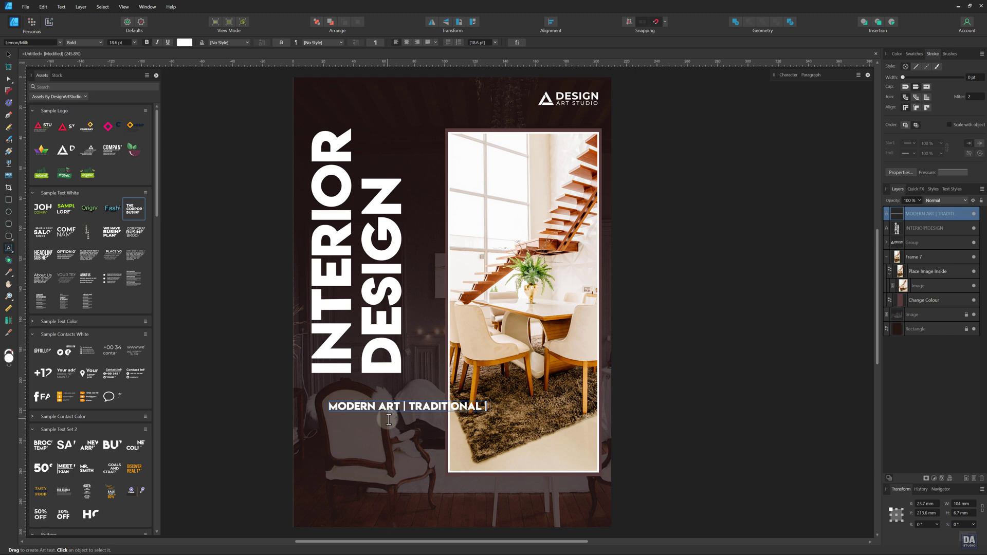
Step: Complete the tagline below the heading so it reads MODERN ART | TRADITIONAL | CONTEMPORARY
text(CONTEMPO)
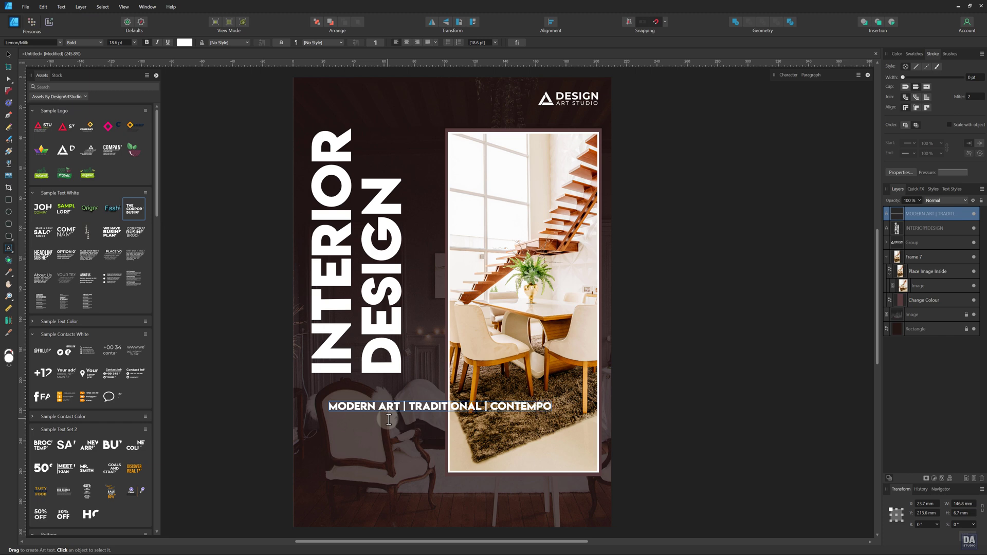
text(RARY)
key(Escape)
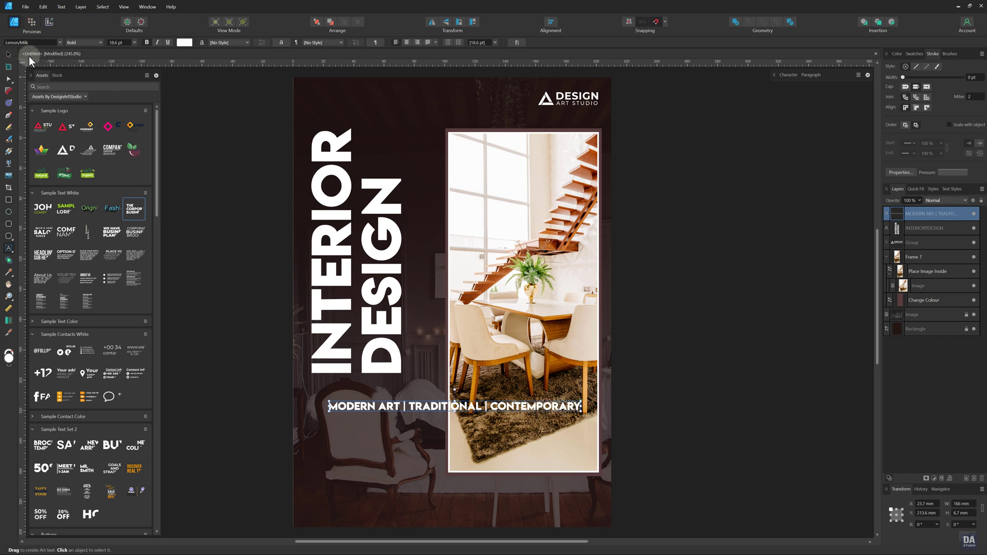
Step: Change the tagline's font family to Montserrat
click(8, 54)
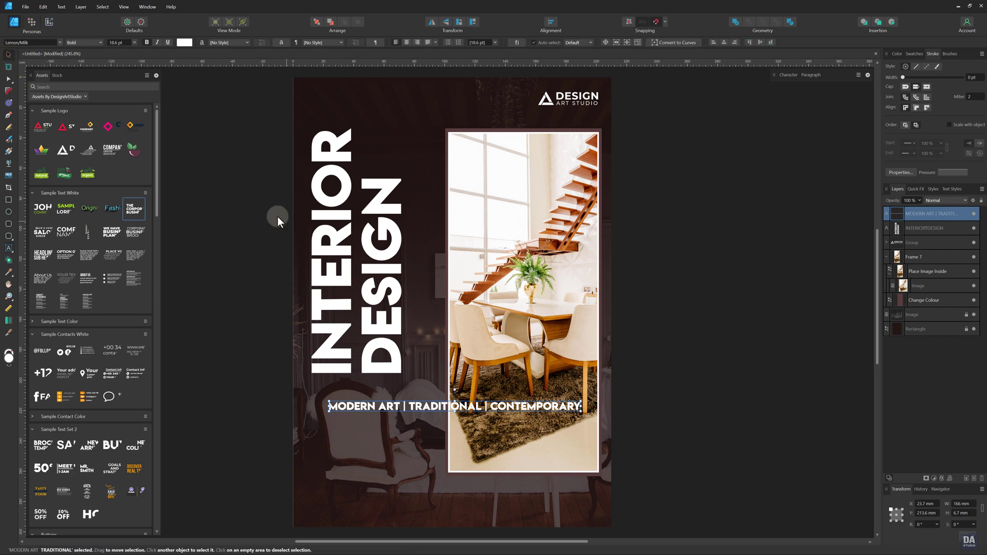
click(60, 42)
scroll(64, 147, down, 10)
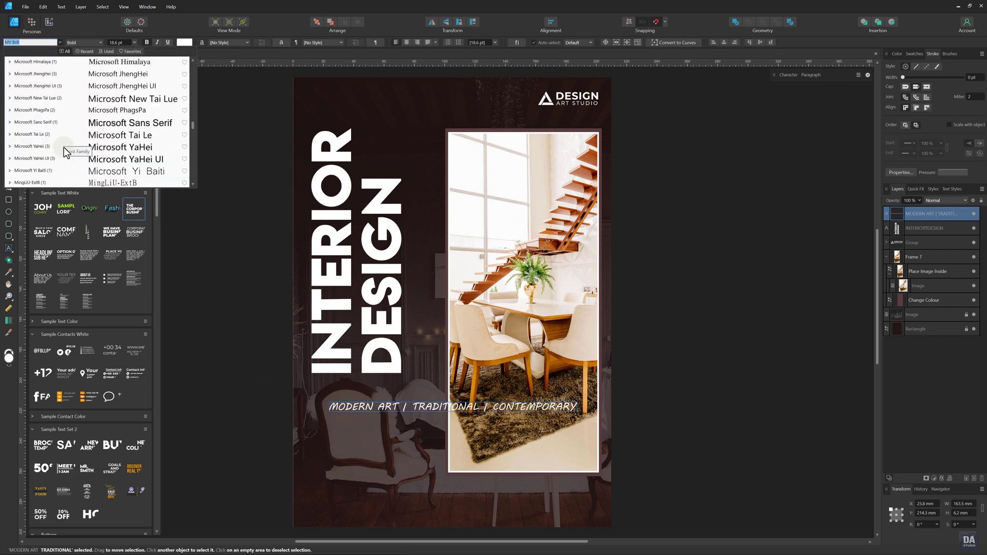
scroll(64, 147, down, 1)
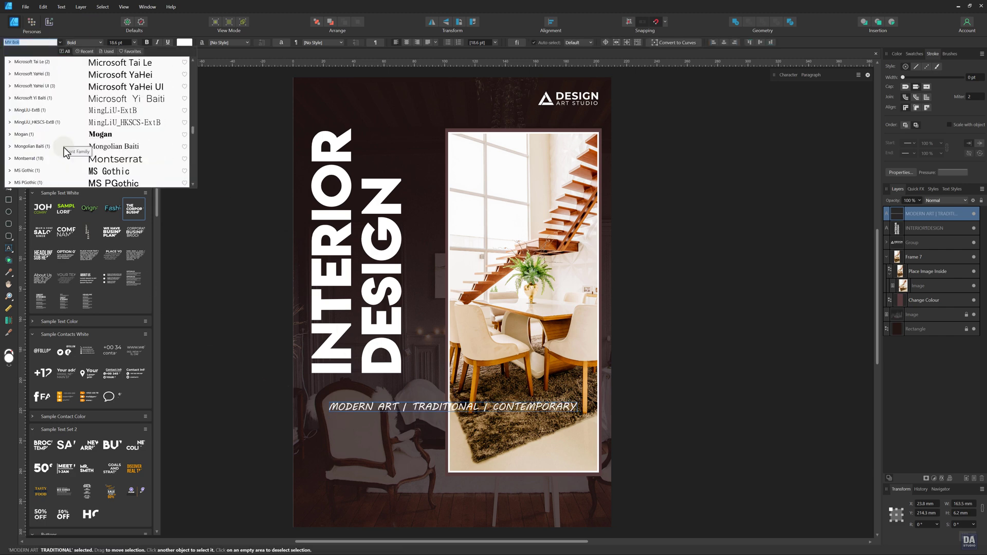
click(35, 159)
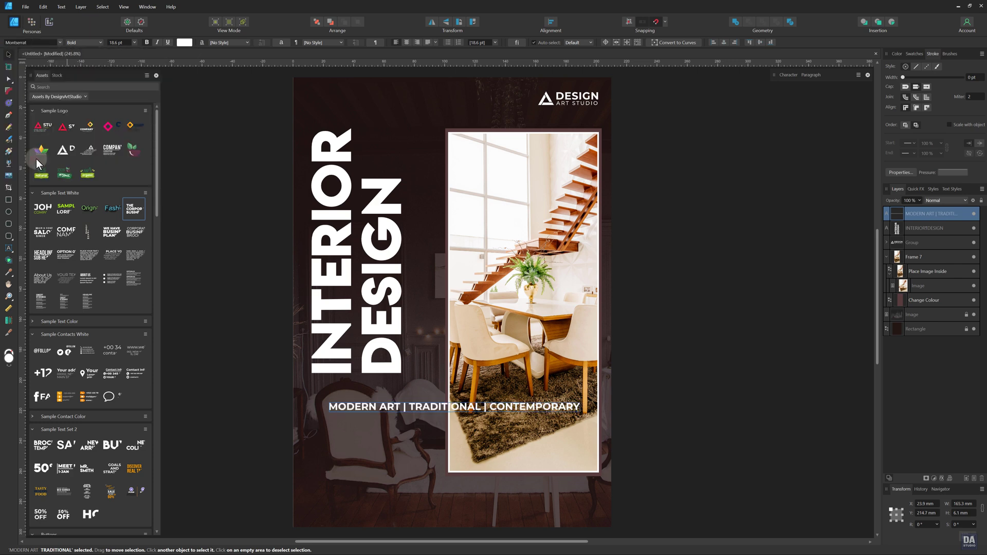
Step: Rotate the tagline to read upwards and fit it alongside the word DESIGN, scaled to about 128 mm long
drag(581, 412, 510, 395)
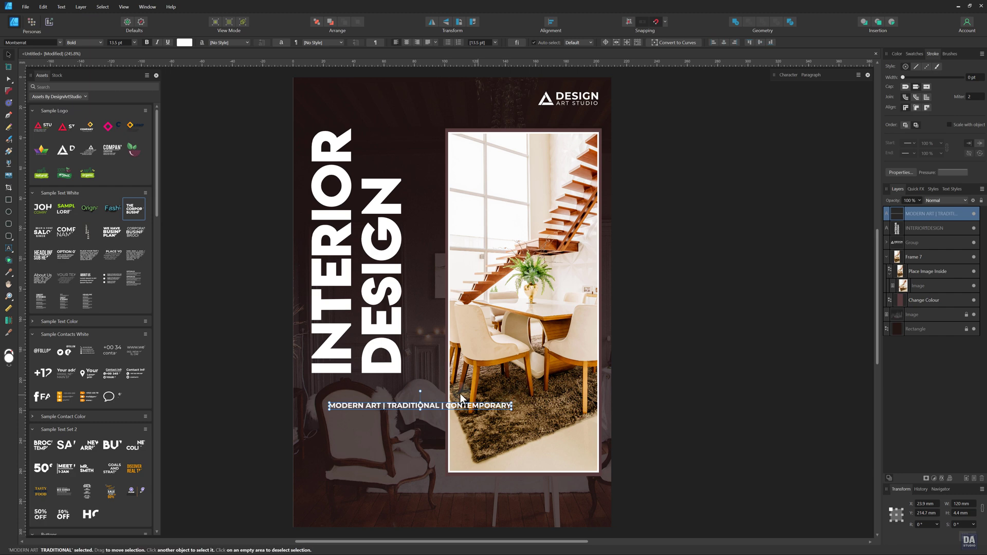
click(459, 26)
drag(414, 400, 417, 278)
drag(421, 195, 429, 180)
click(745, 252)
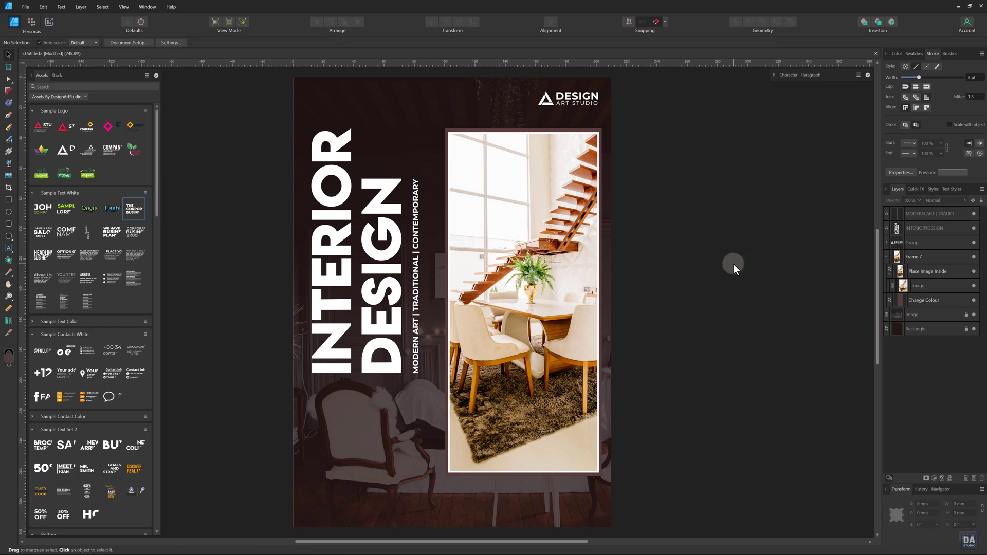
Step: Set the vertical tagline's font style to Regular and scale it to about 127.5 mm long to match DESIGN
click(419, 255)
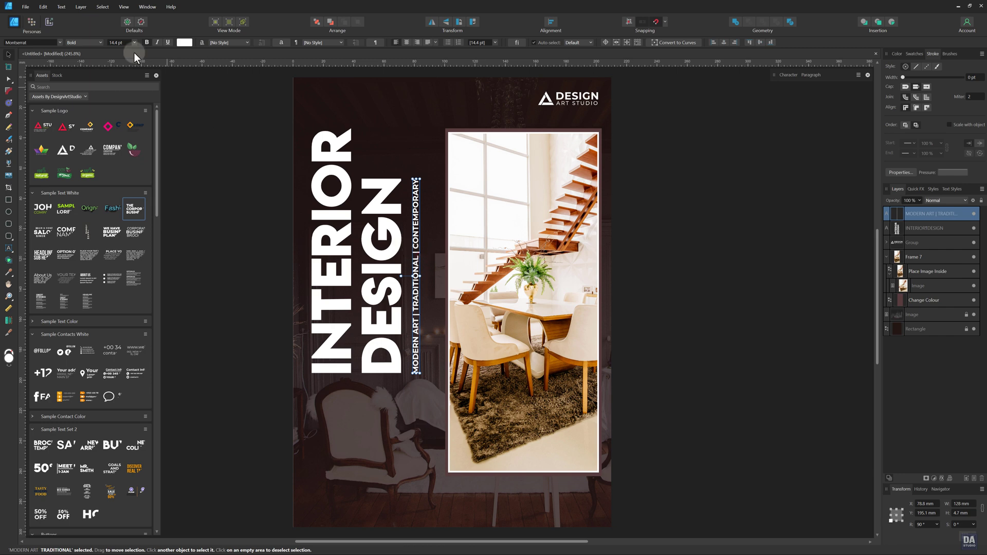
click(94, 41)
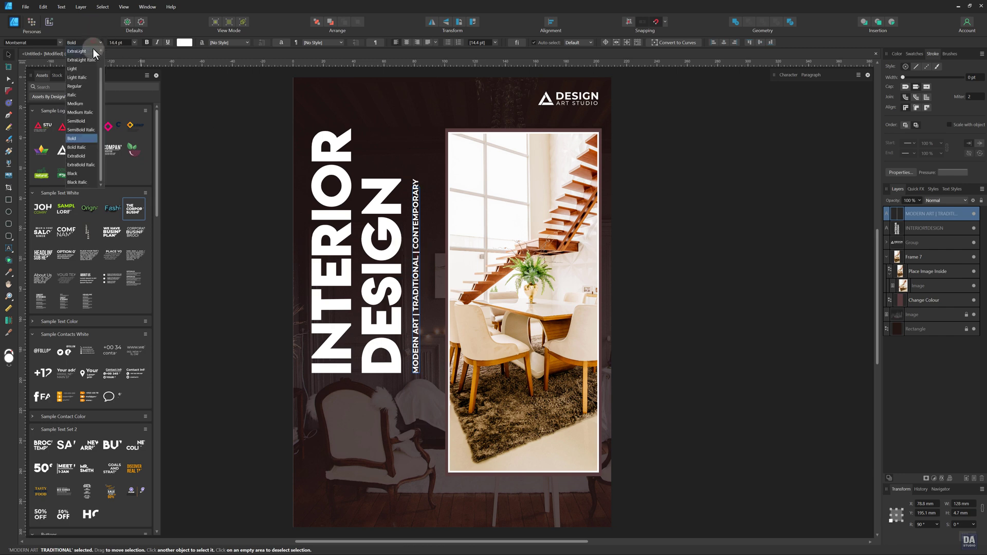
click(86, 86)
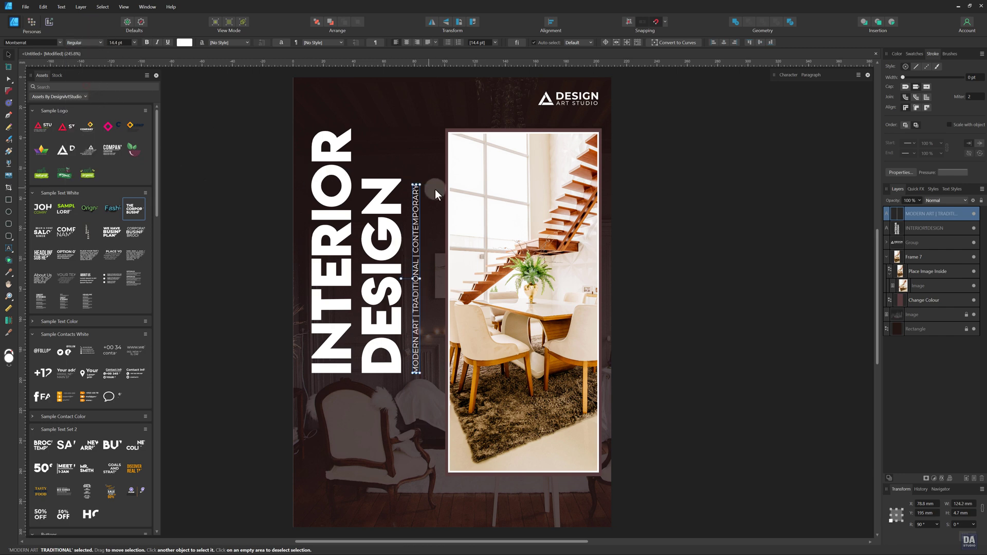
drag(419, 185, 421, 180)
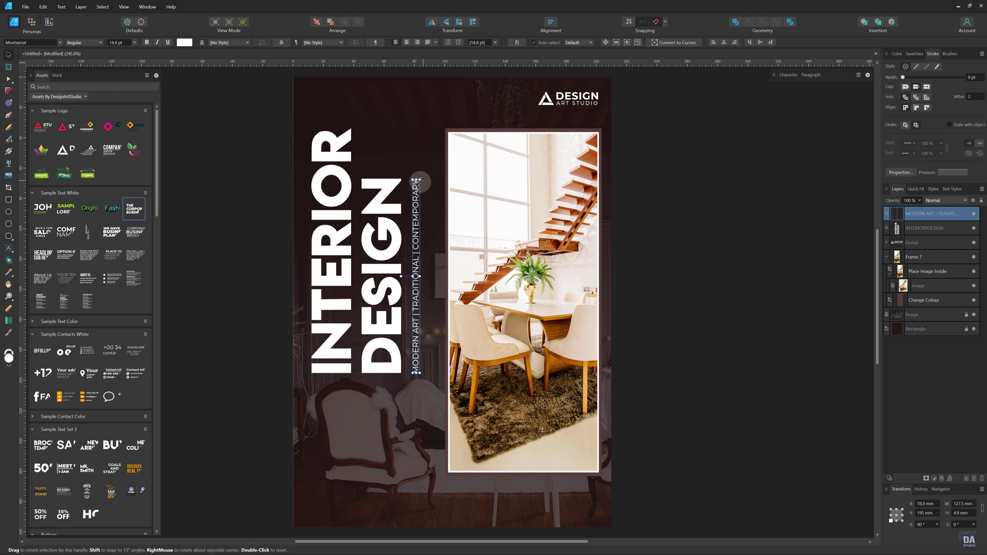
click(246, 251)
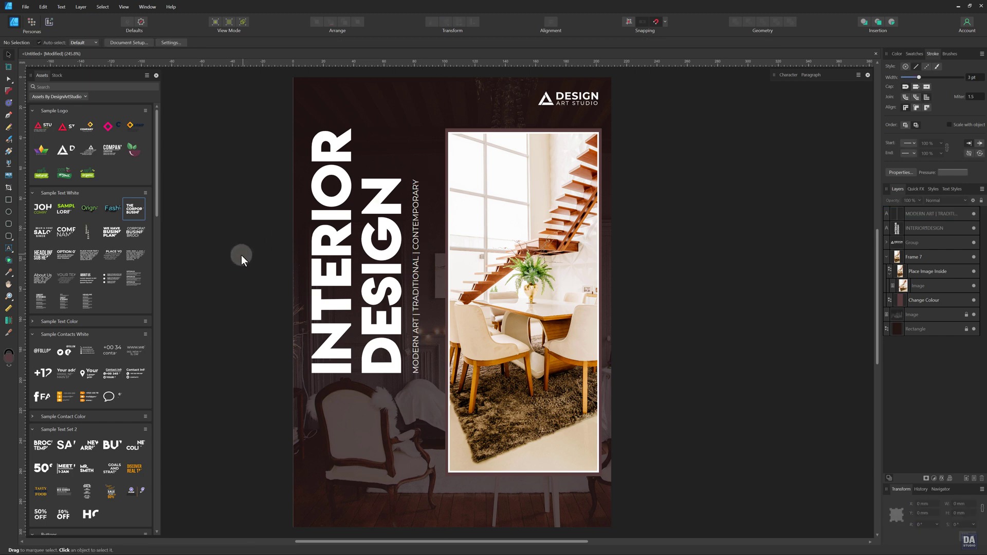
Step: Place the first orange rounded button asset below the heading and change its label to ORDER NOW
scroll(107, 387, down, 5)
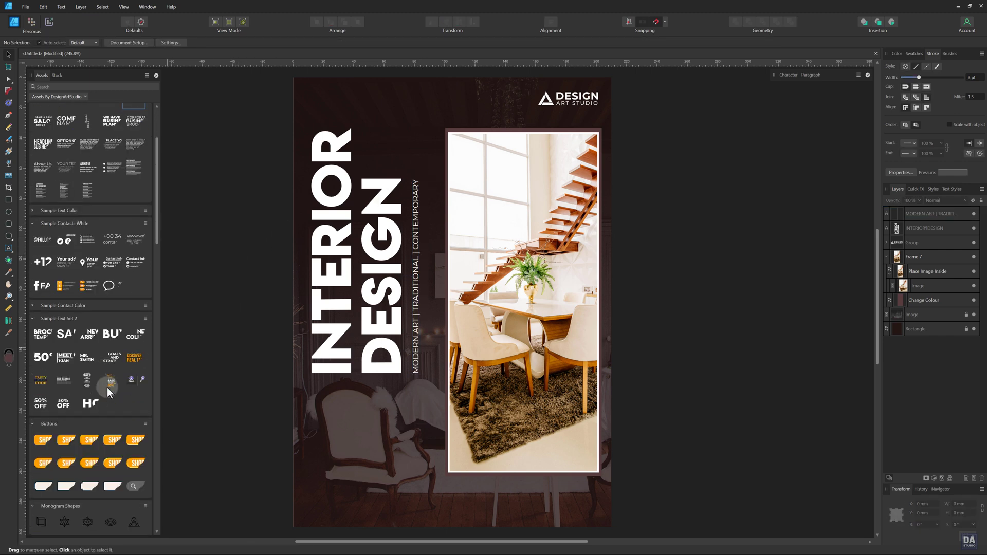
drag(46, 386, 407, 422)
double_click(363, 419)
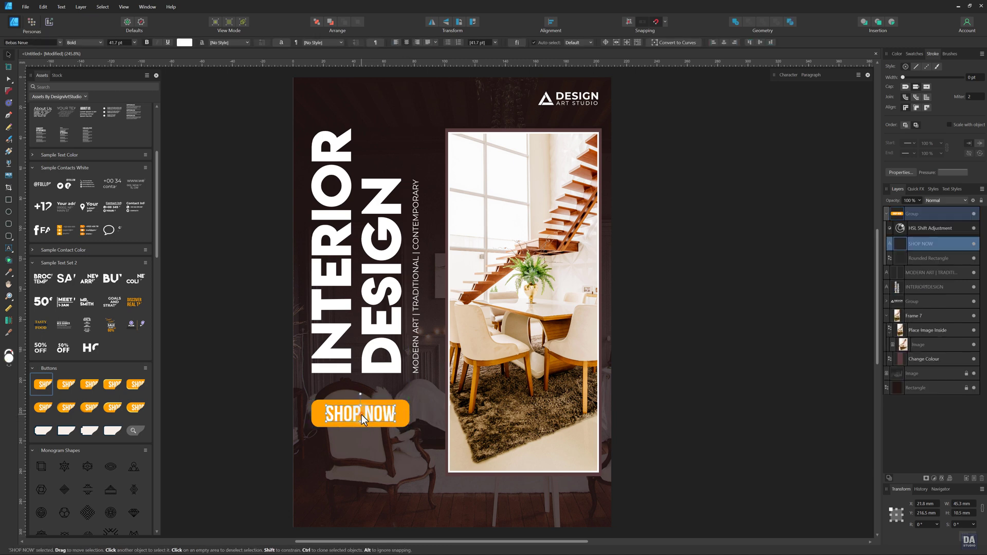
double_click(358, 413)
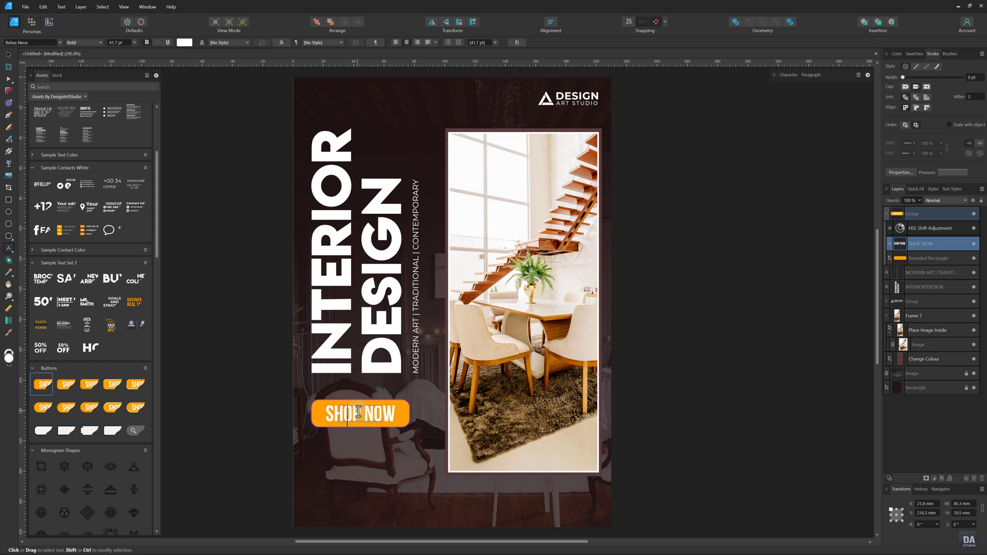
text(ORDER)
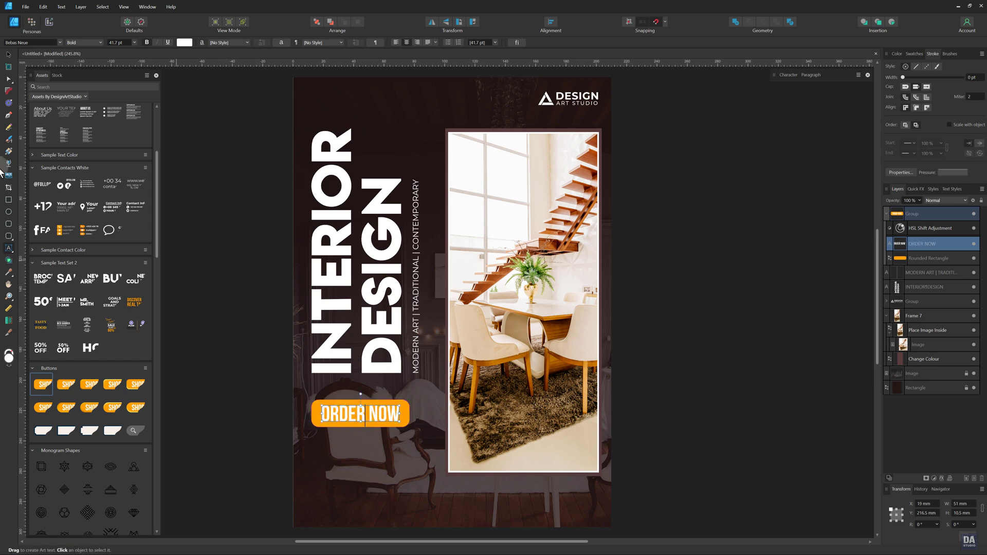
key(Escape)
key(Escape)
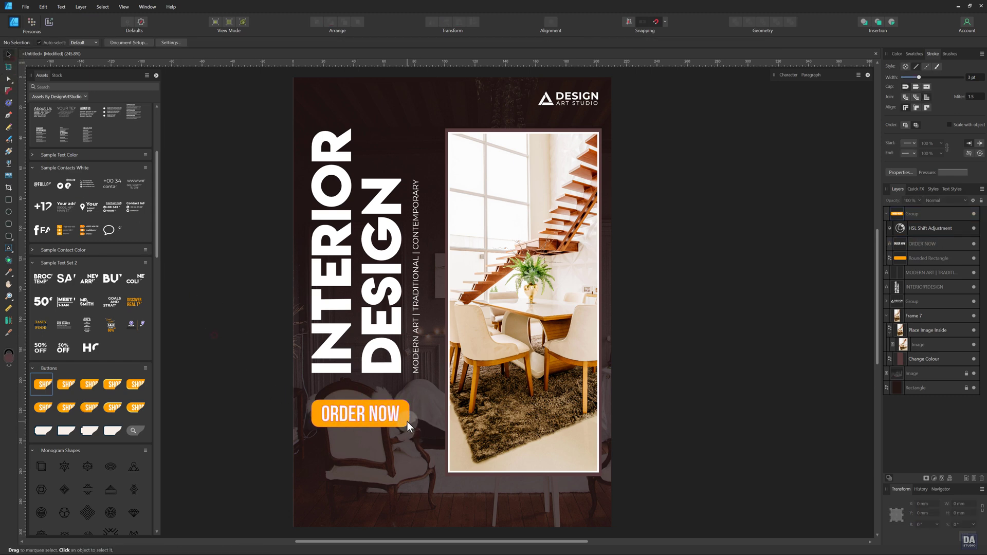
Step: Give the ORDER NOW button's rounded rectangle a white stroke and remove its orange fill
click(407, 421)
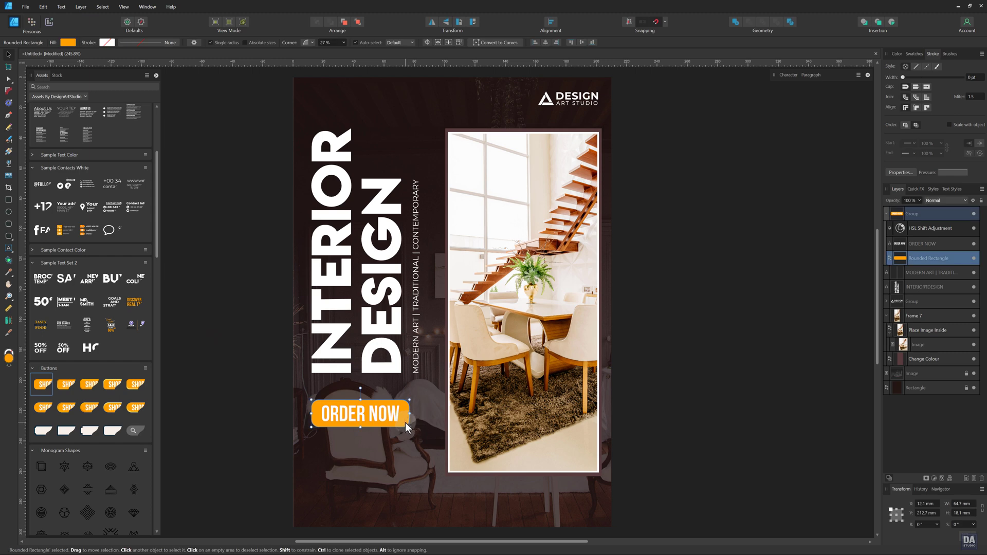
click(914, 54)
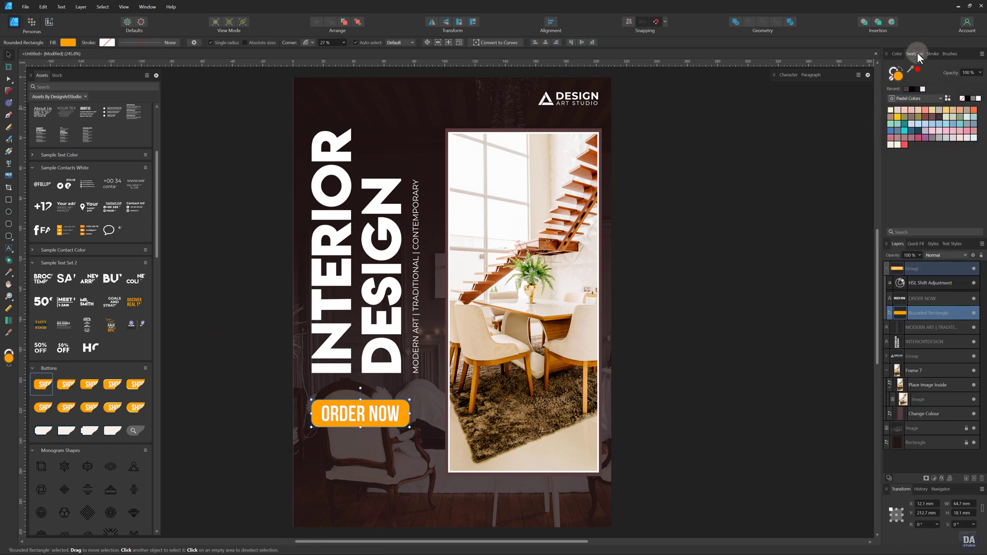
click(894, 71)
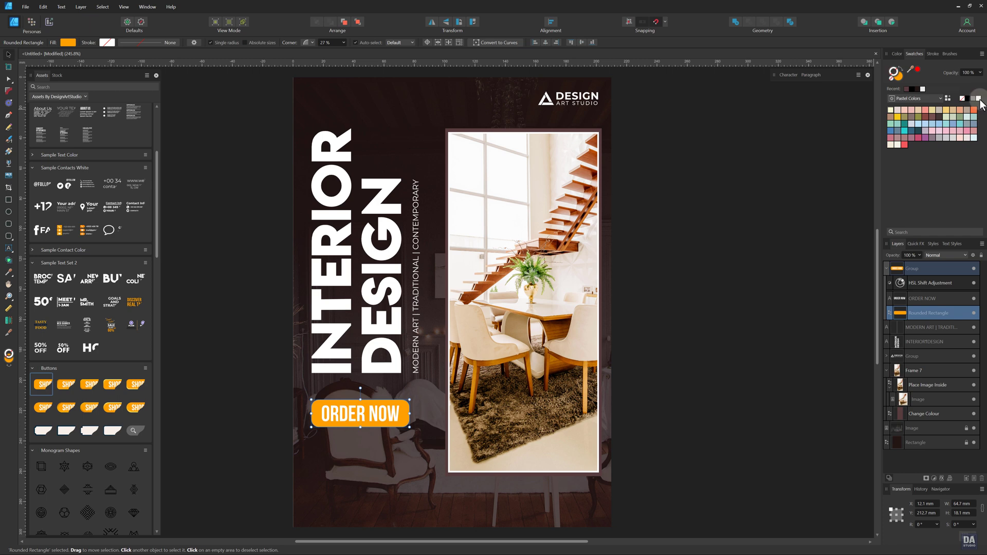
click(978, 98)
click(892, 82)
Step: Set the button outline's stroke width to 1 pt and move the whole ORDER NOW button up slightly, closer to the heading
click(932, 53)
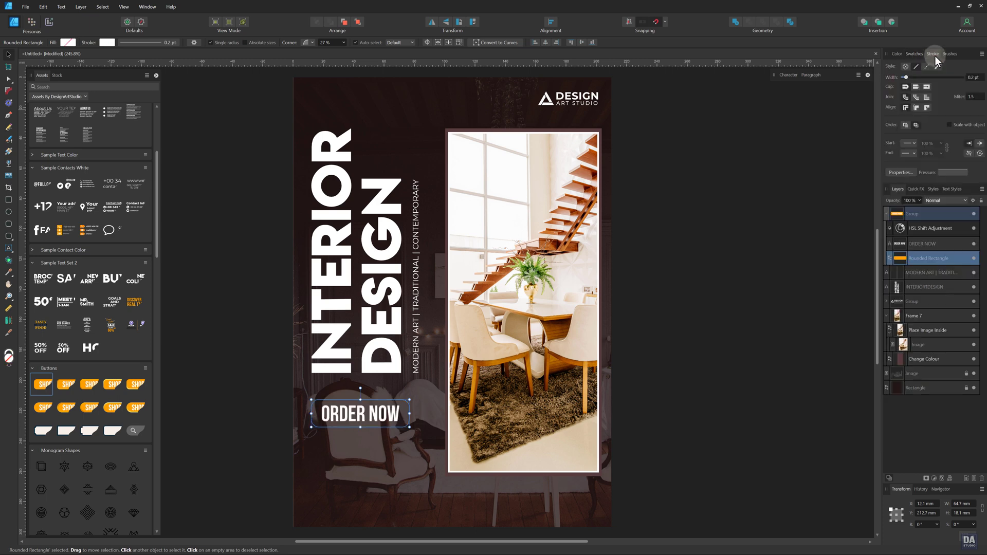
click(974, 77)
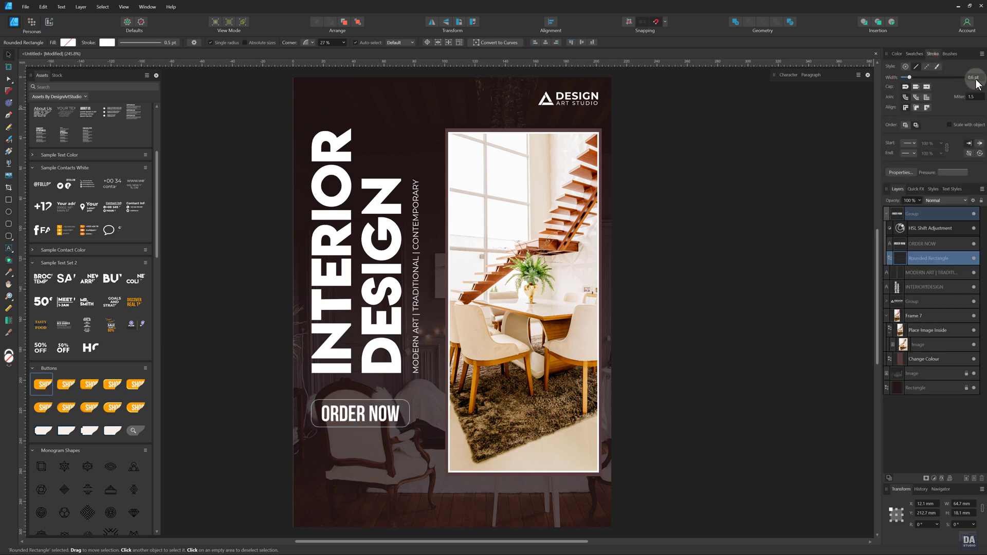
scroll(976, 81, up, 1)
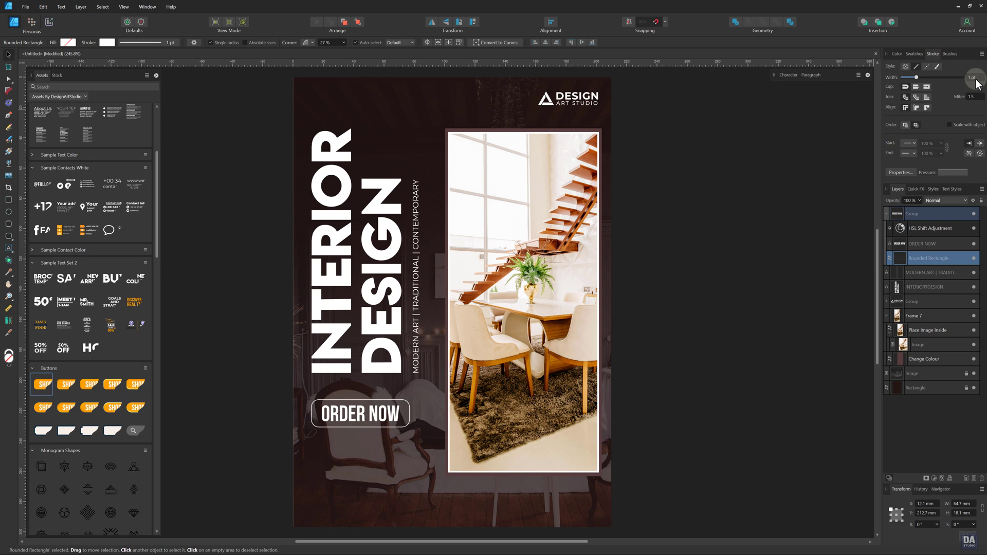
click(664, 346)
click(372, 423)
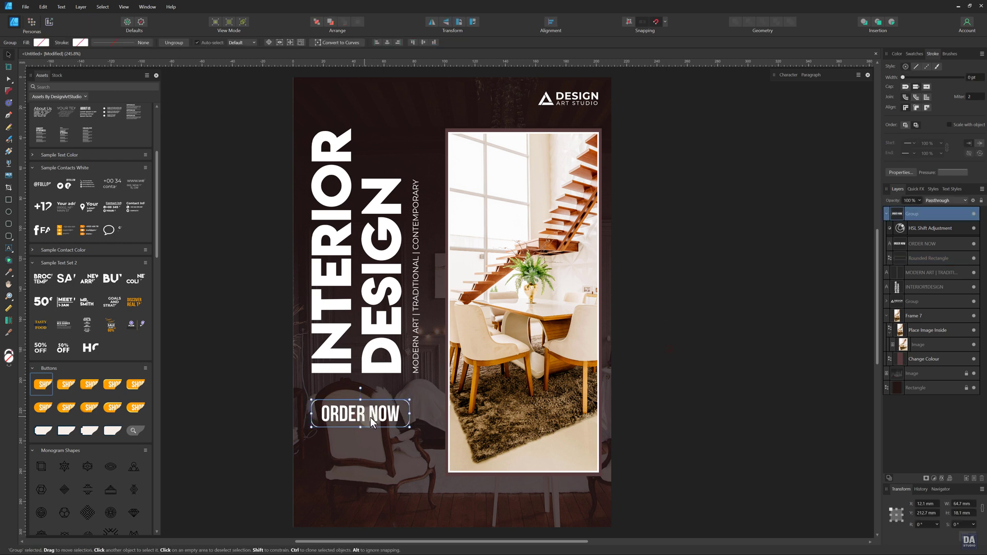
mouse_move(371, 418)
mouse_down()
mouse_move(372, 407)
mouse_move(379, 413)
mouse_up()
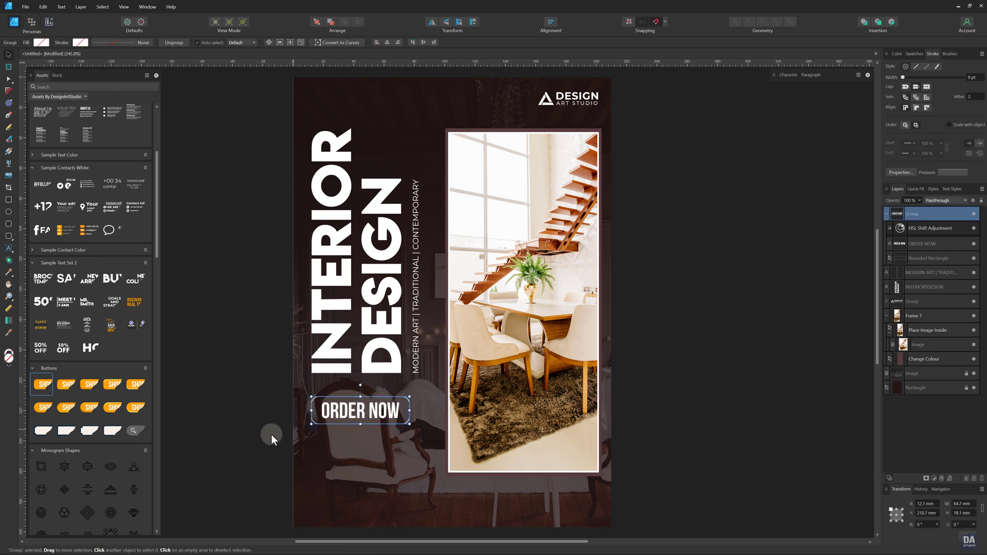
click(202, 446)
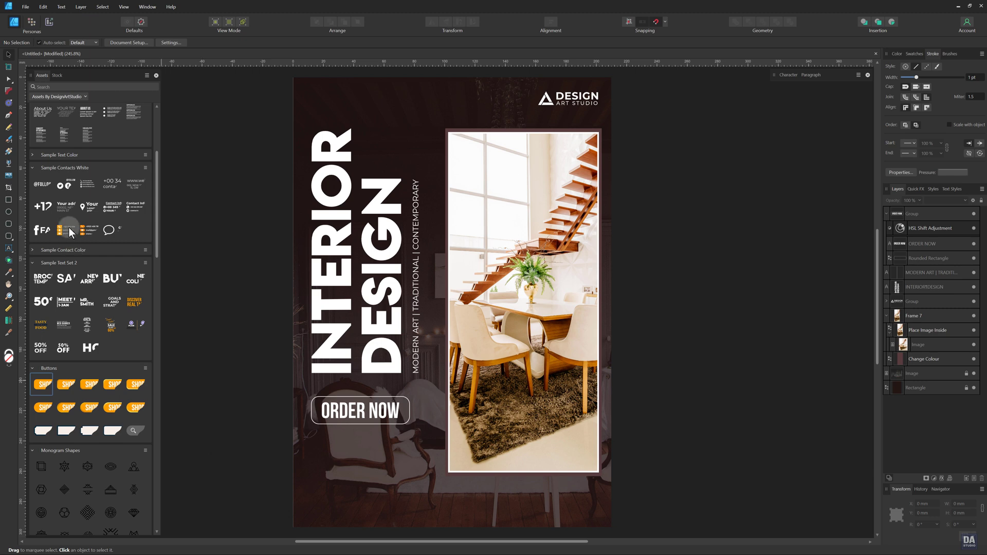
drag(107, 183, 363, 451)
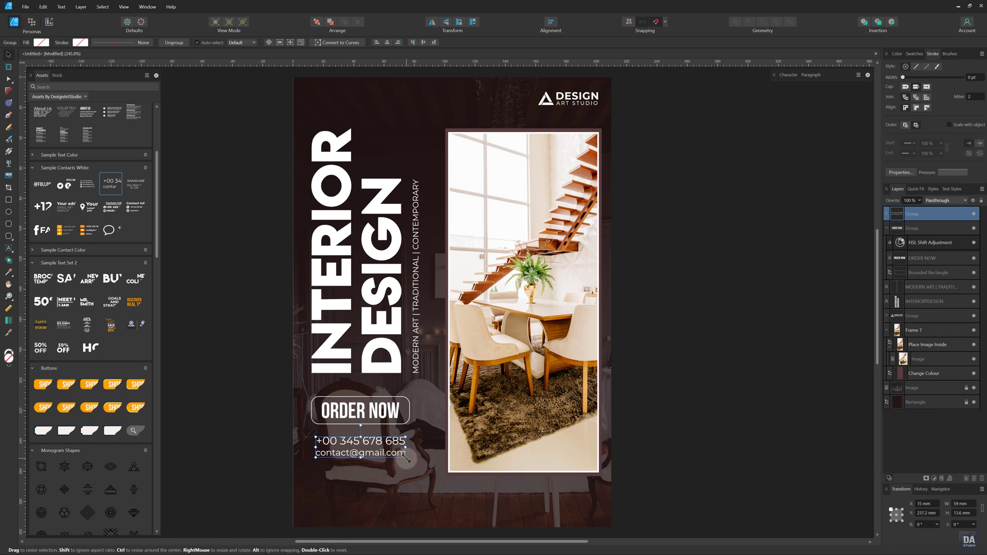
drag(406, 457, 397, 452)
click(274, 452)
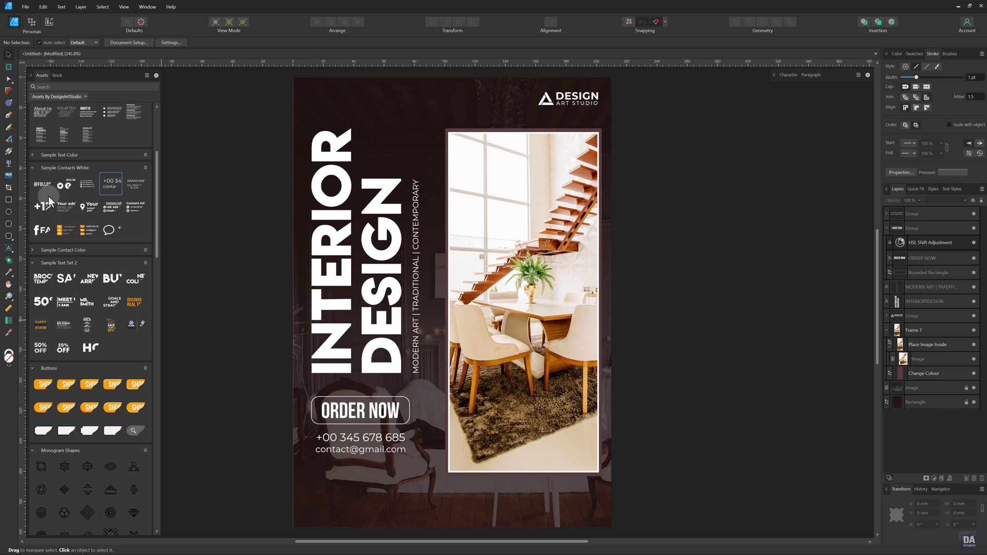
drag(48, 196, 560, 511)
click(685, 508)
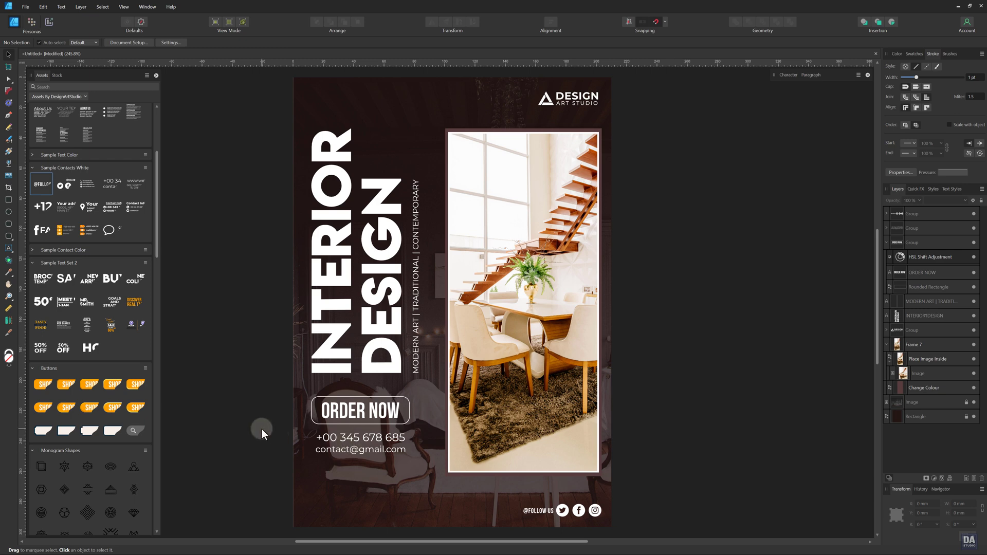
Step: Draw a rectangle about 92.4 × 49 mm from the page's left edge around the order button and contact details, filled with the recent maroon-brown colour
click(8, 199)
mouse_move(292, 387)
mouse_down()
mouse_move(450, 486)
mouse_move(452, 476)
mouse_move(433, 461)
mouse_up()
click(908, 52)
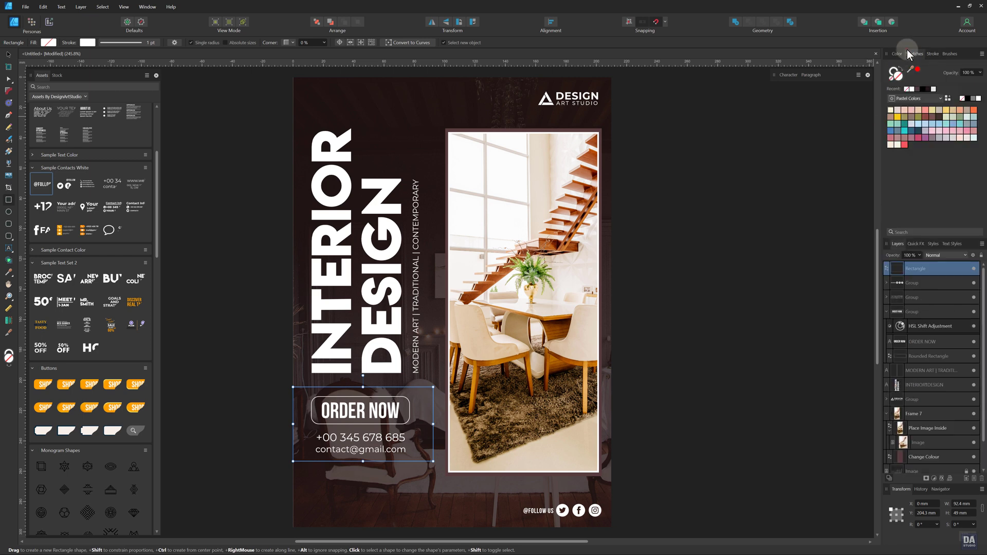
click(917, 89)
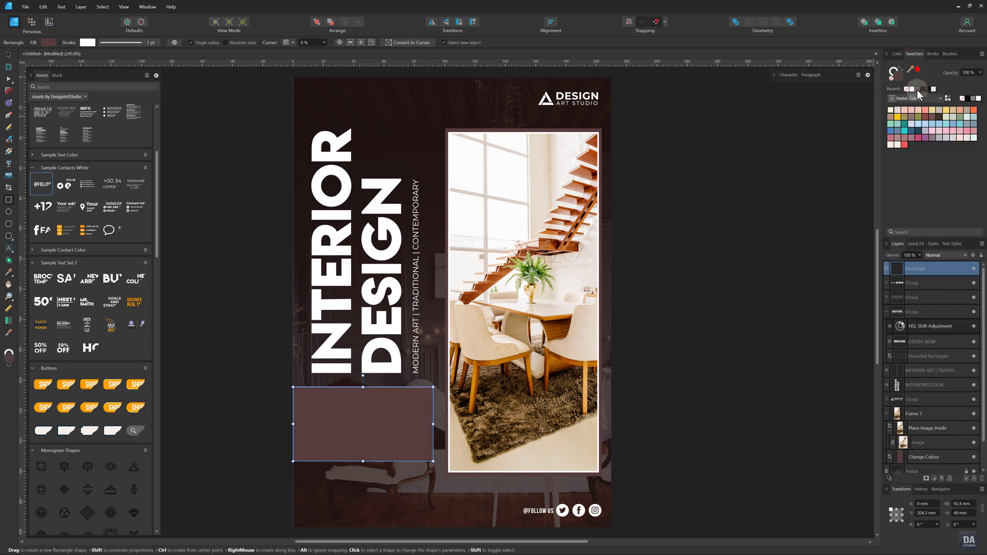
Step: Move the maroon rectangle directly above Frame 7 in the layer order, behind the button and contact text, and set its opacity to 75%
click(887, 312)
drag(925, 271, 920, 359)
click(887, 370)
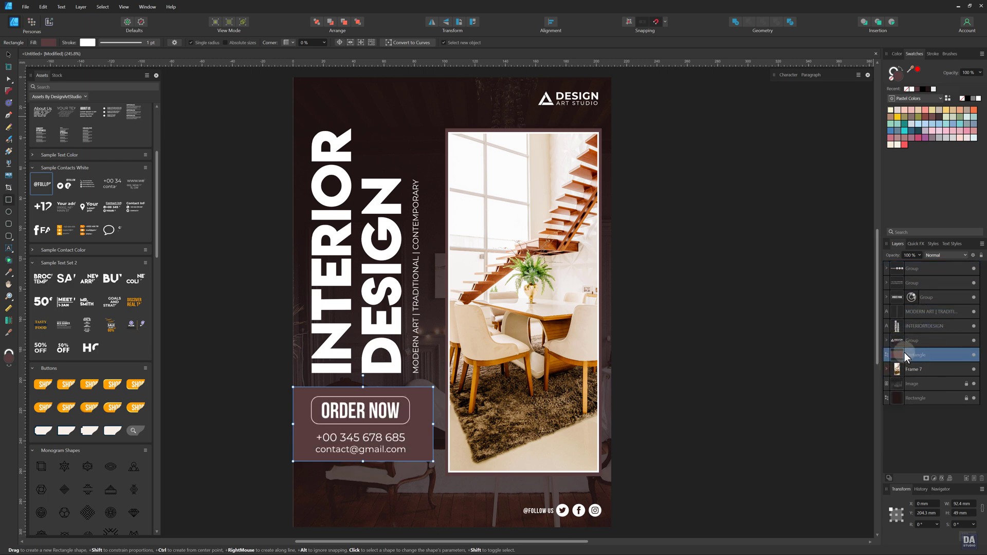
click(920, 254)
drag(919, 264, 906, 268)
click(822, 355)
Step: Move the rectangle, order button and contact details together about 15 mm down the poster, and centre the button and contact text inside the rectangle
key(v)
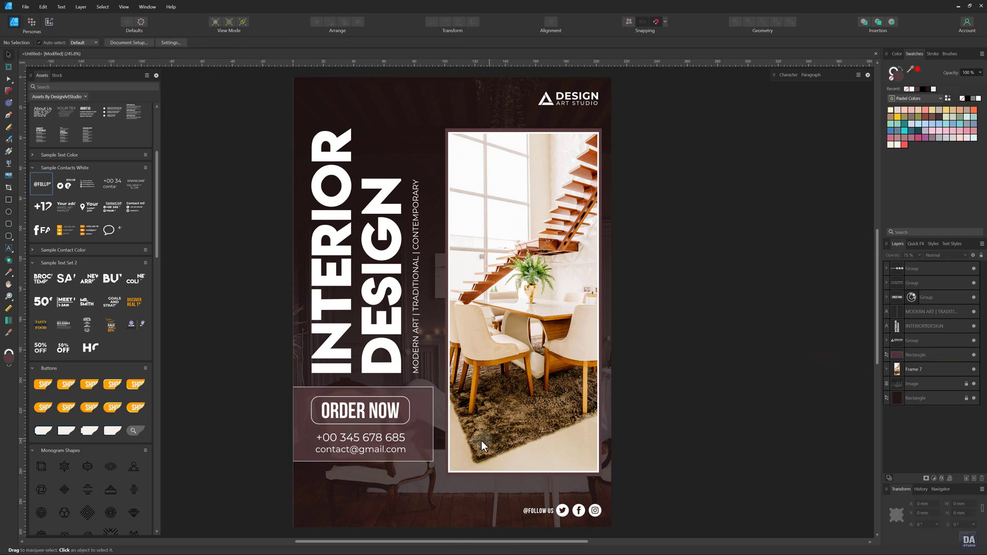
drag(243, 383, 433, 473)
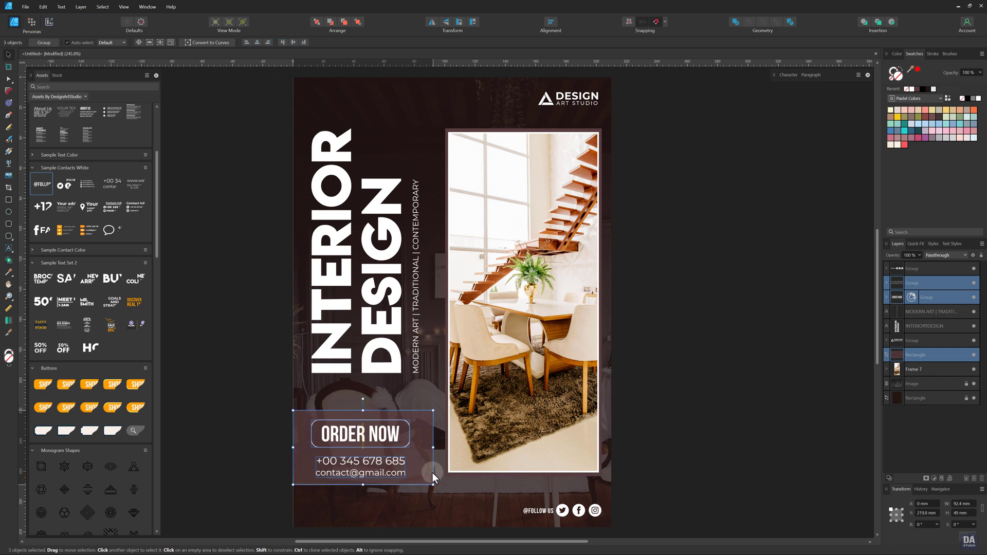
click(273, 473)
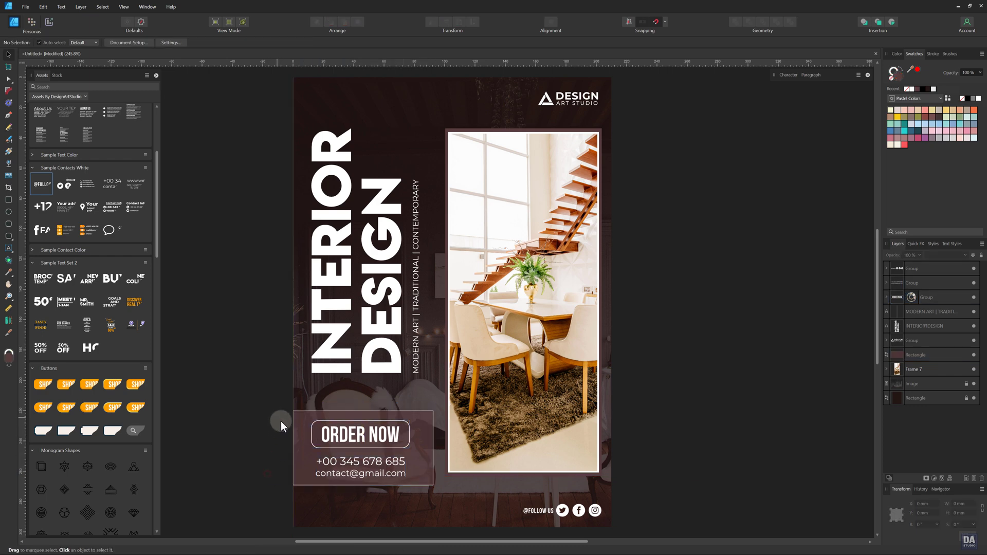
drag(280, 421, 394, 466)
click(235, 464)
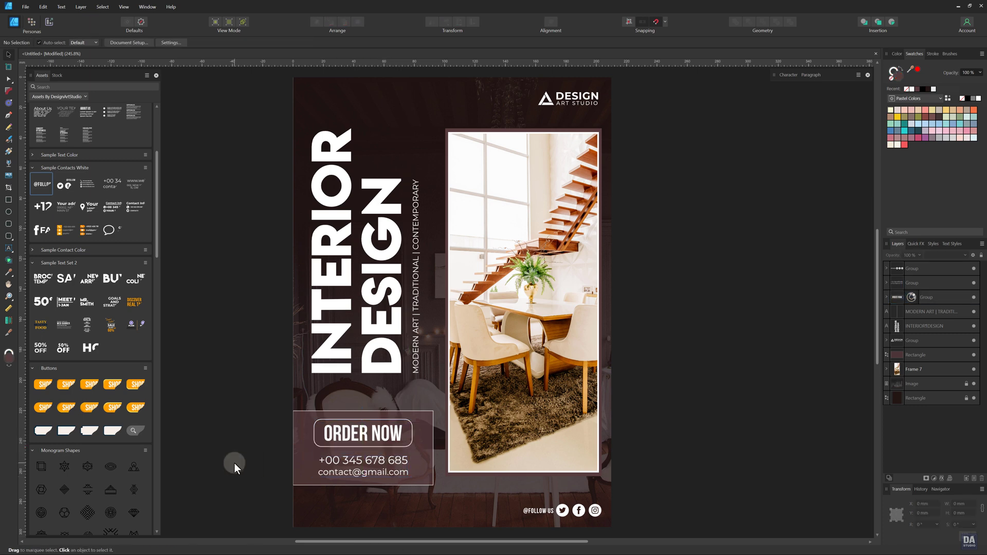
scroll(337, 409, down, 3)
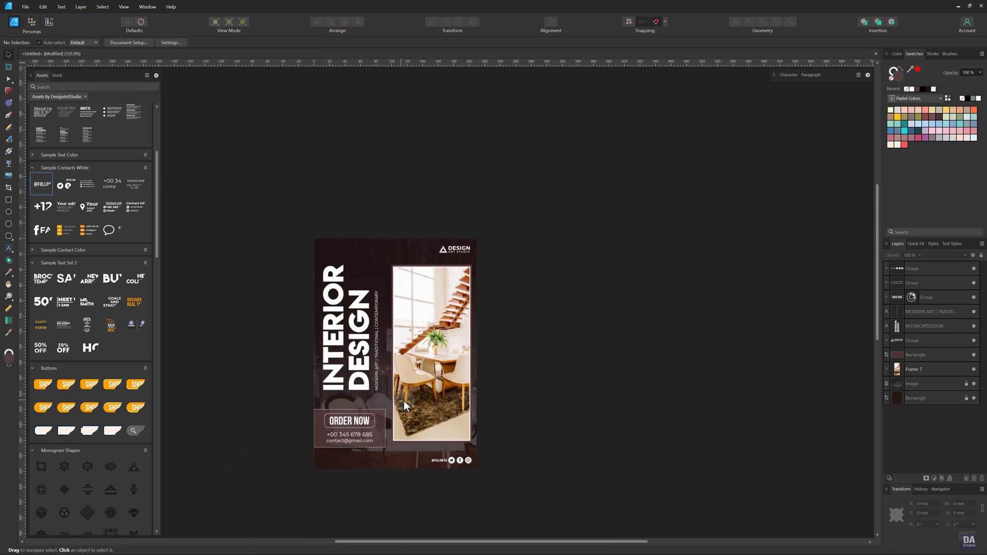
scroll(356, 405, up, 1)
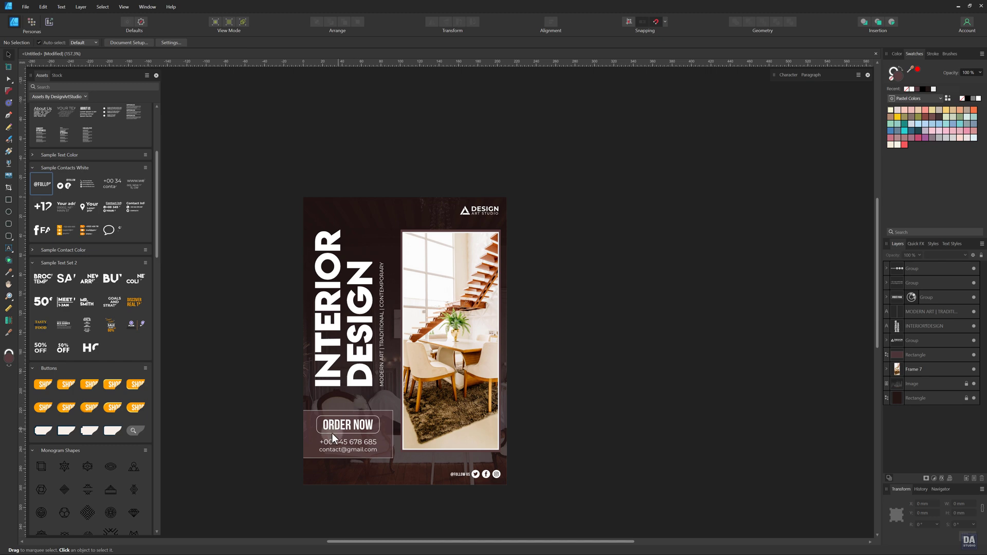
scroll(280, 419, up, 1)
key(z)
drag(287, 416, 398, 404)
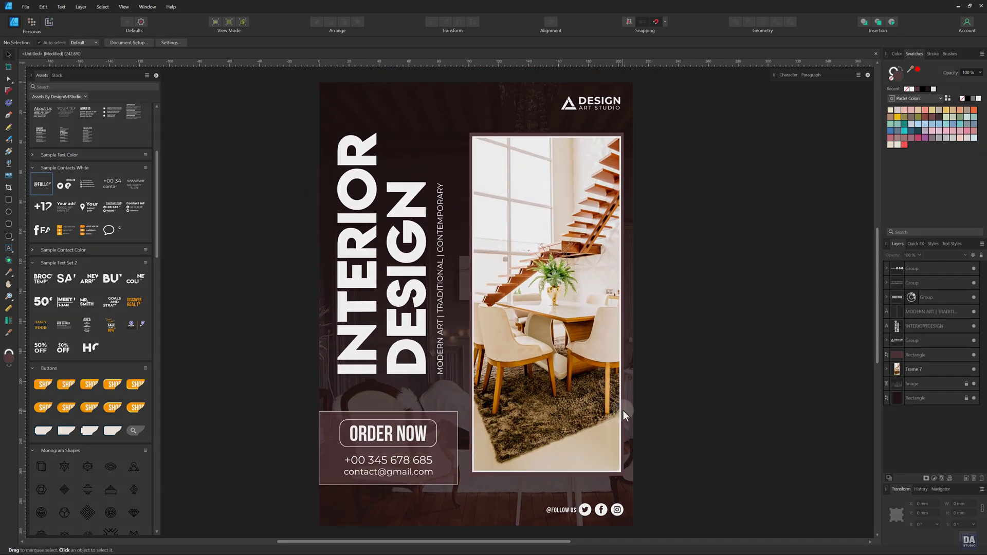